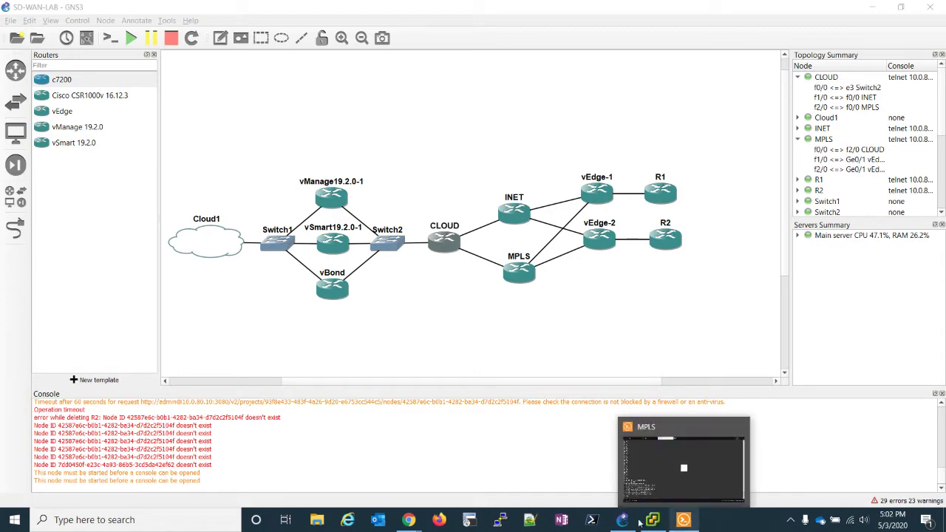
Step: Examine the MPLS router's BGP neighbor configuration in its console and compare it with the GNS3 topology
{"action": "left_click", "coordinate": [662, 504]}
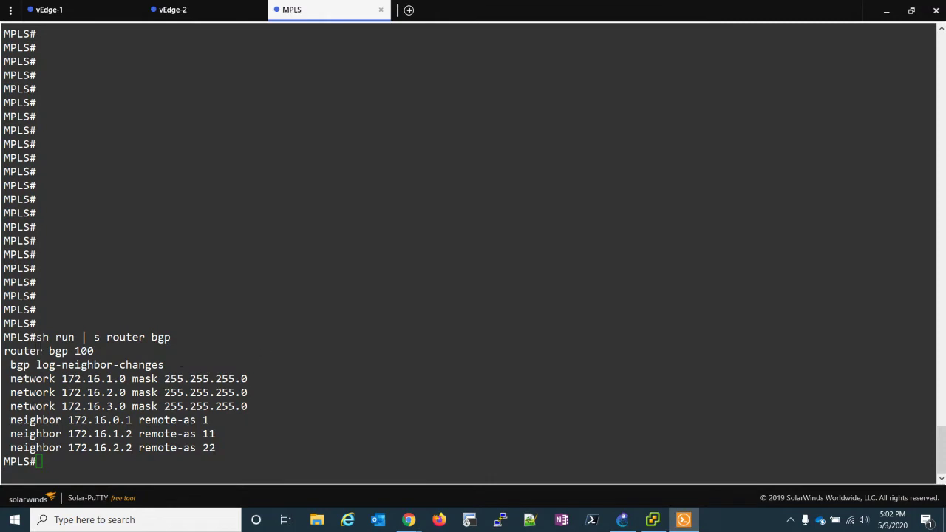
{"action": "left_click_drag", "start_coordinate": [209, 420], "coordinate": [12, 422]}
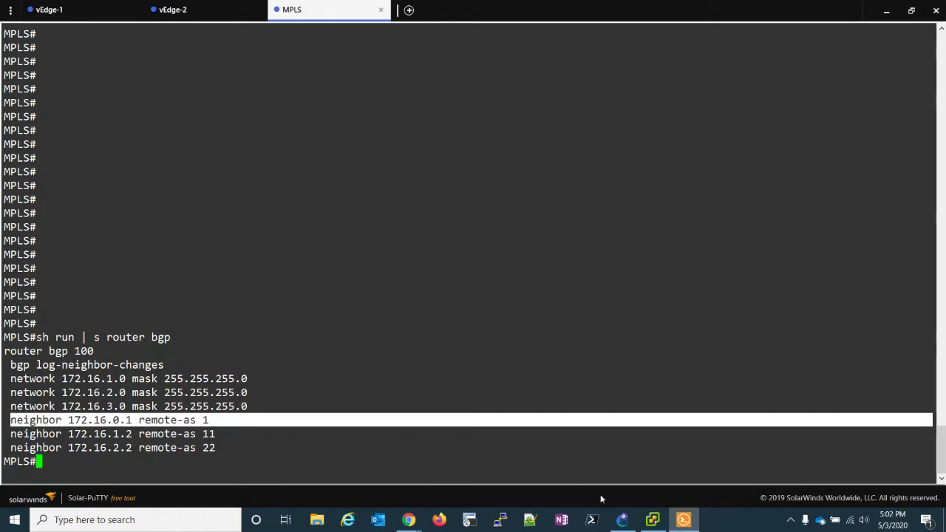
{"action": "left_click", "coordinate": [622, 520]}
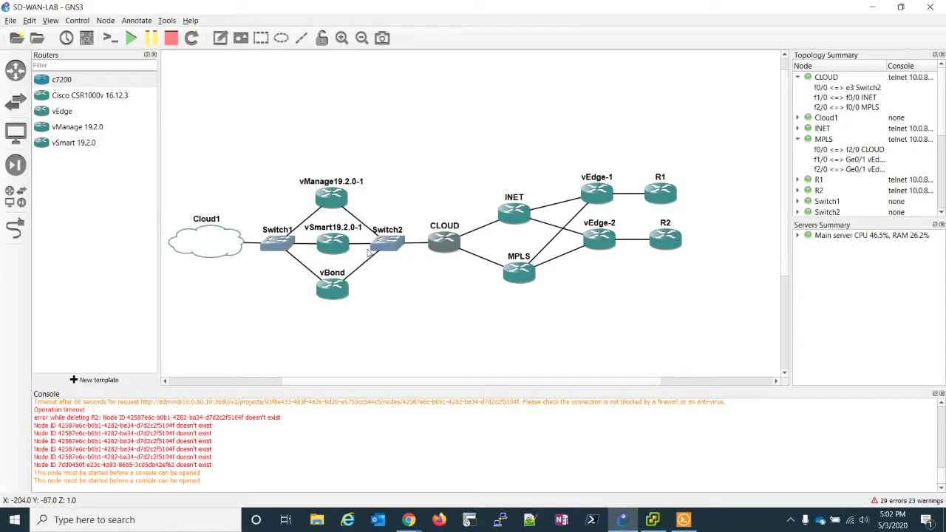
{"action": "left_click", "coordinate": [684, 520]}
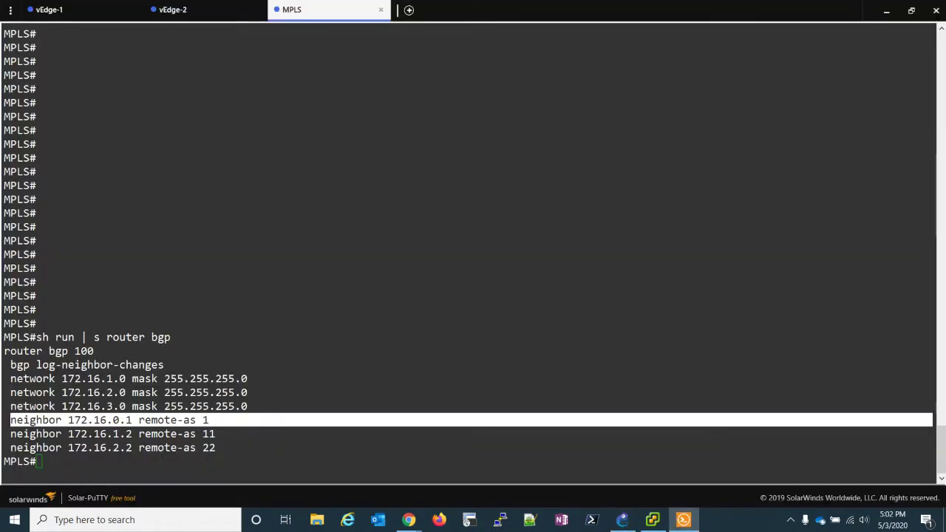
{"action": "left_click_drag", "start_coordinate": [68, 434], "coordinate": [120, 448]}
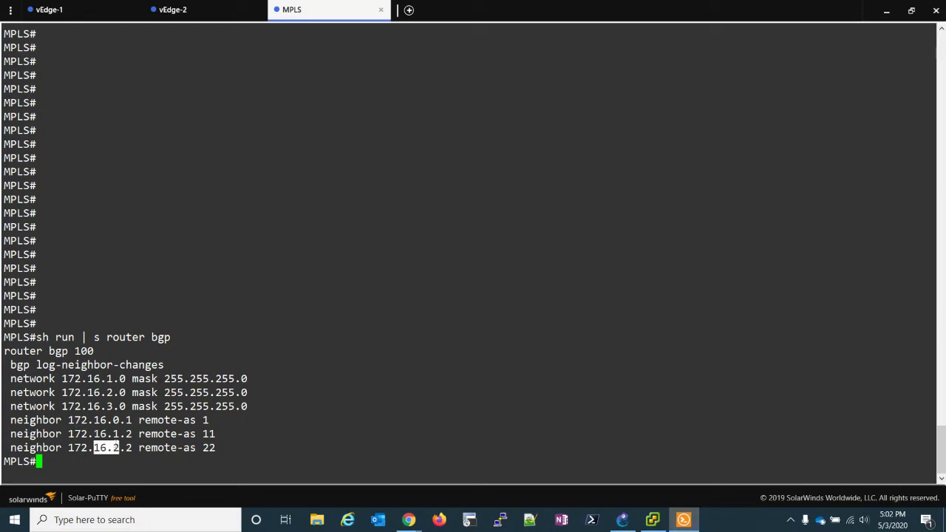
{"action": "left_click", "coordinate": [120, 448]}
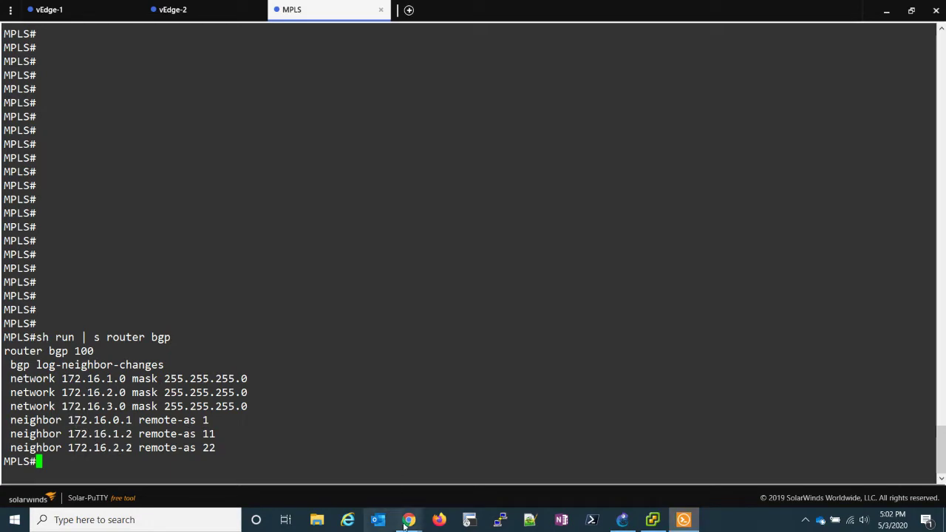
Step: Switch to Cisco vManage in Chrome and start adding a new feature template
{"action": "mouse_move", "coordinate": [409, 520]}
{"action": "left_click", "coordinate": [330, 440]}
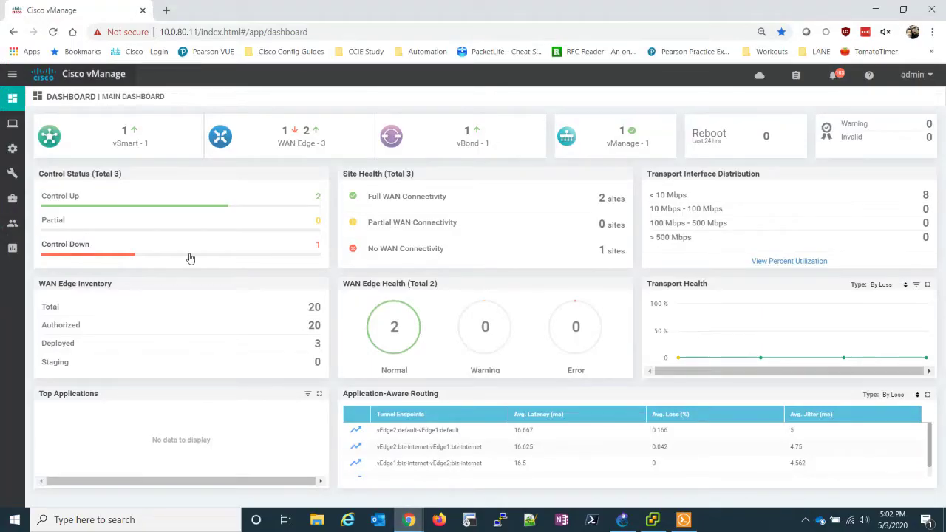
{"action": "mouse_move", "coordinate": [12, 157]}
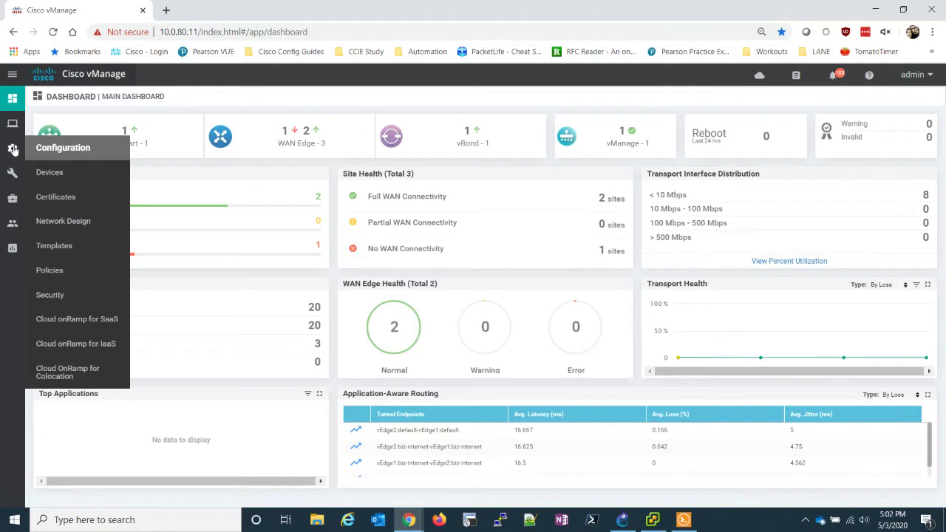
{"action": "left_click", "coordinate": [48, 245]}
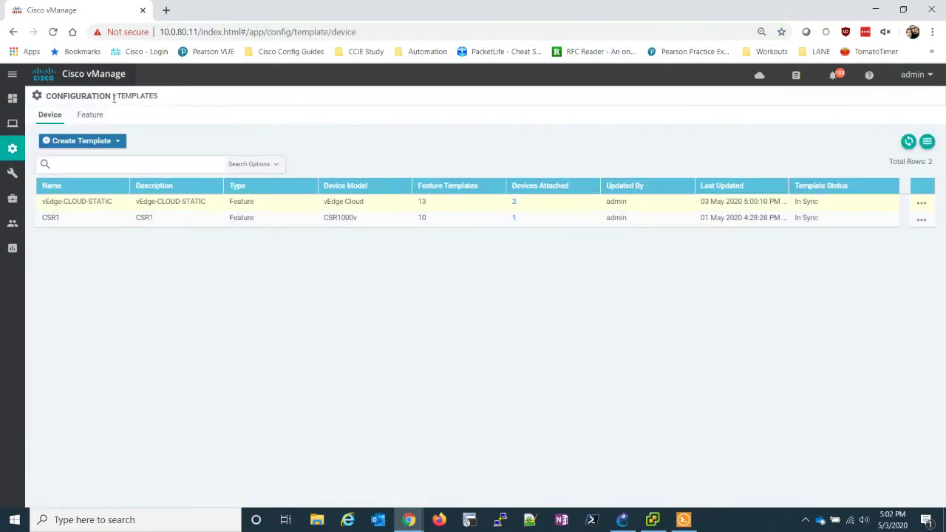
{"action": "left_click", "coordinate": [94, 119]}
{"action": "left_click", "coordinate": [84, 146]}
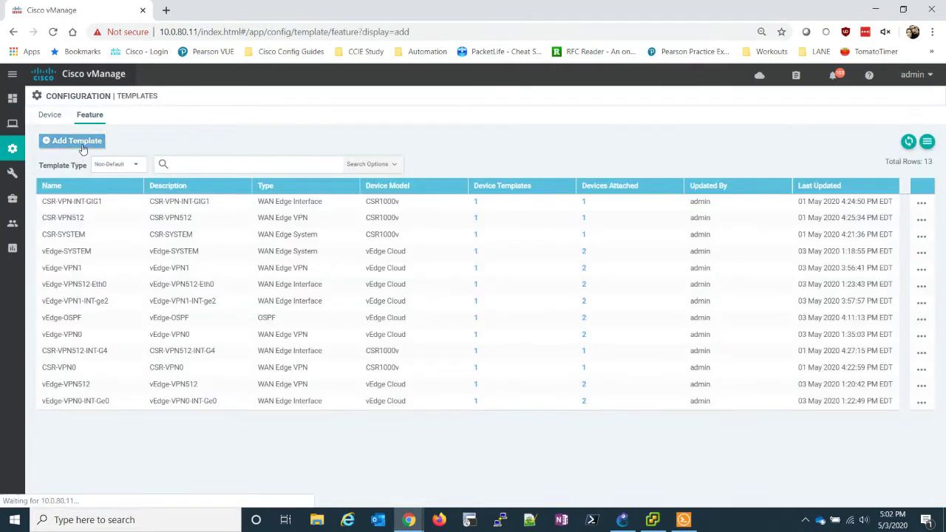
Step: Select vEdge Cloud as the device model and create a VPN Interface Ethernet template for it
{"action": "scroll", "coordinate": [120, 362], "scroll_direction": "down", "scroll_amount": 10}
{"action": "scroll", "coordinate": [121, 360], "scroll_direction": "down", "scroll_amount": 1}
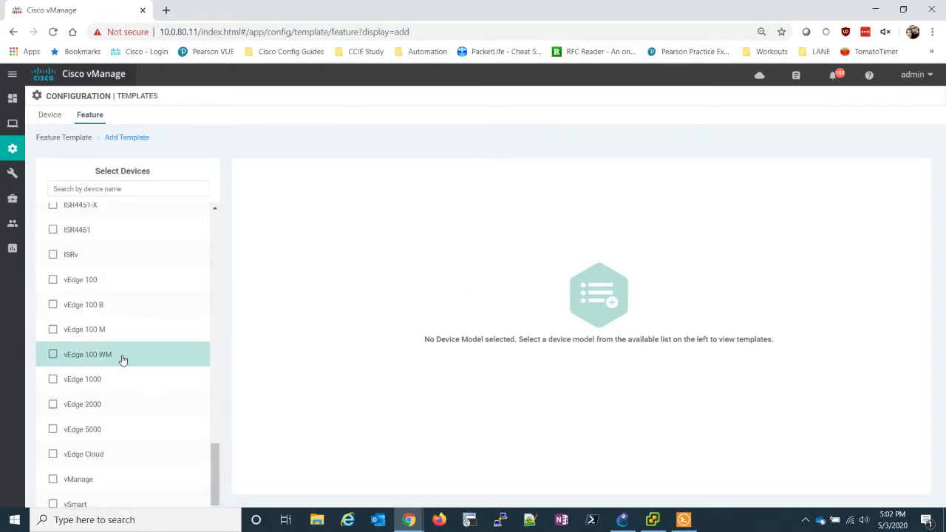
{"action": "left_click", "coordinate": [52, 454]}
{"action": "scroll", "coordinate": [629, 330], "scroll_direction": "down", "scroll_amount": 1}
{"action": "scroll", "coordinate": [629, 330], "scroll_direction": "down", "scroll_amount": 3}
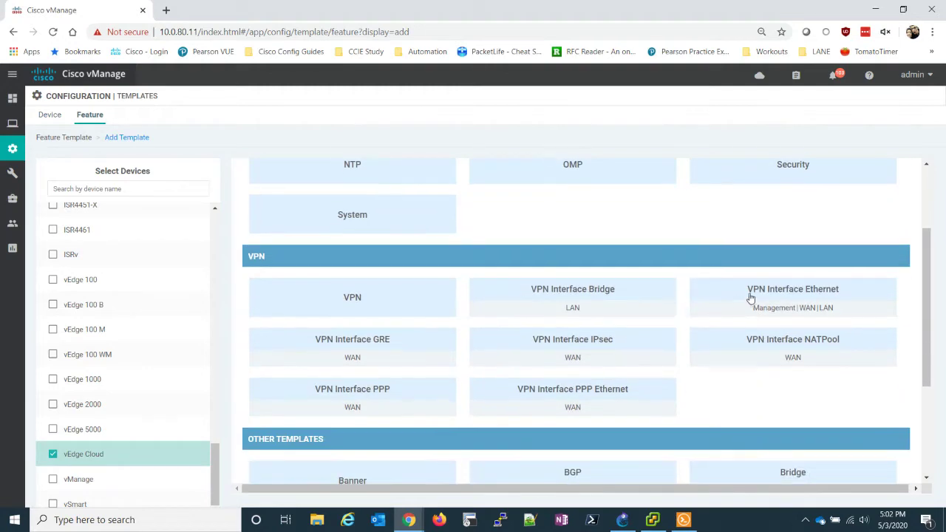
{"action": "left_click", "coordinate": [765, 299]}
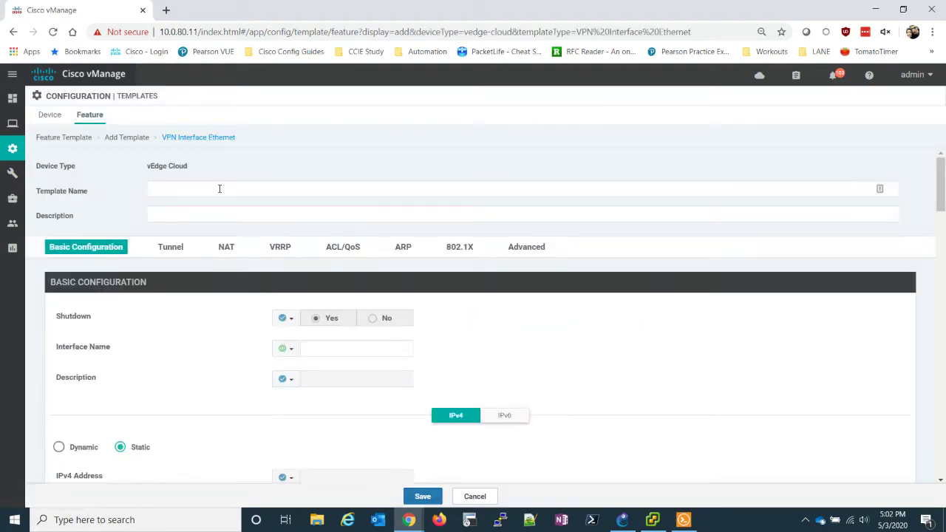
Step: Enter vEdge-VPN0-MPLS as both the template name and the template description
{"action": "left_click", "coordinate": [219, 188]}
{"action": "type", "text": "vEdge-VPN0-MPLS"}
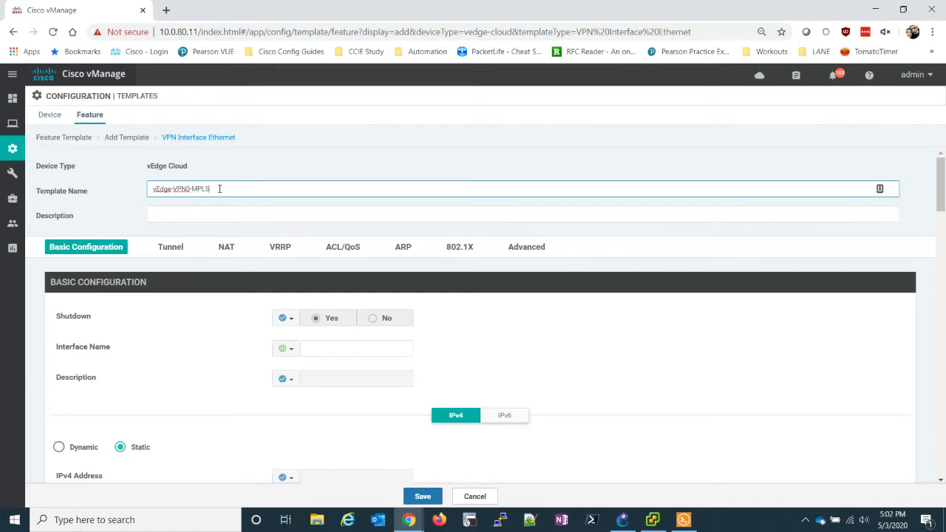
{"action": "key", "text": "Tab"}
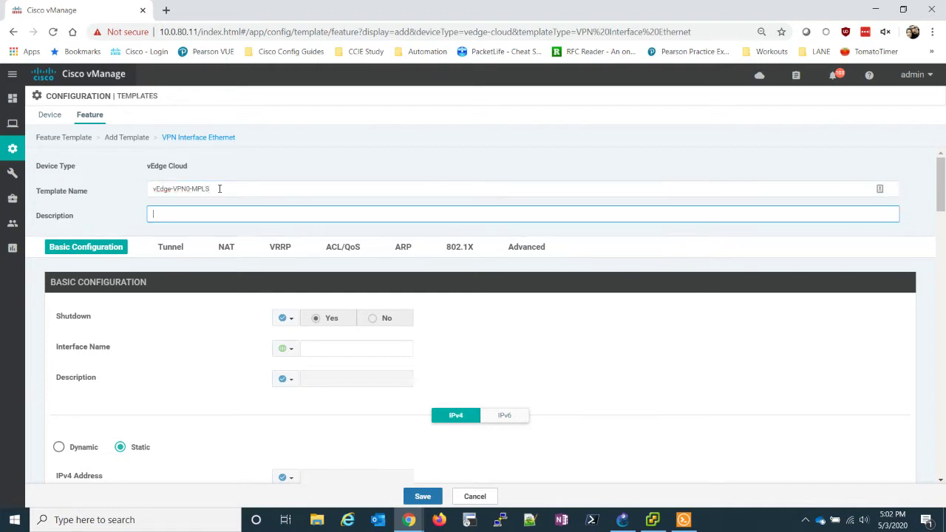
{"action": "type", "text": "vEdge-VPN0-MPLS"}
{"action": "left_click", "coordinate": [417, 325]}
Step: Set Shutdown to a global value of No and name the interface ge0/1
{"action": "left_click", "coordinate": [285, 318]}
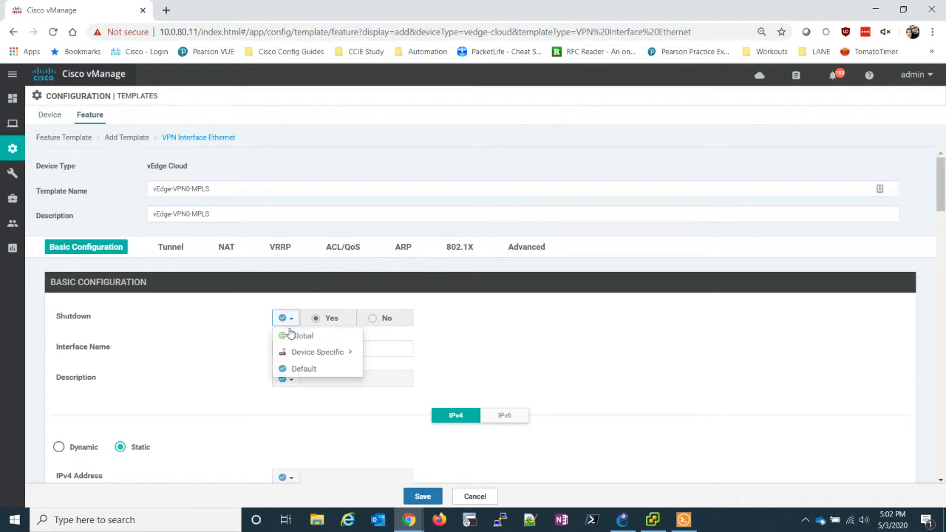
{"action": "left_click", "coordinate": [287, 334]}
{"action": "left_click", "coordinate": [375, 320]}
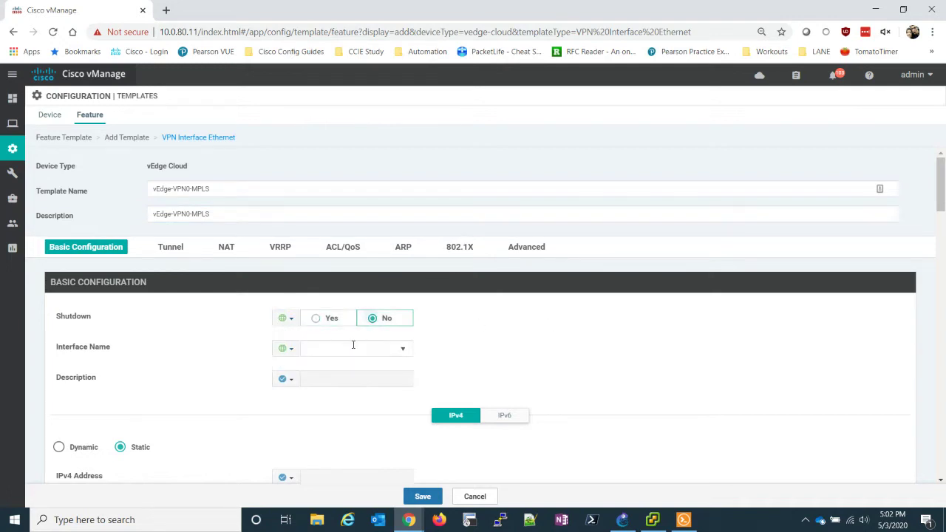
{"action": "left_click", "coordinate": [353, 346]}
{"action": "type", "text": "ge0/1"}
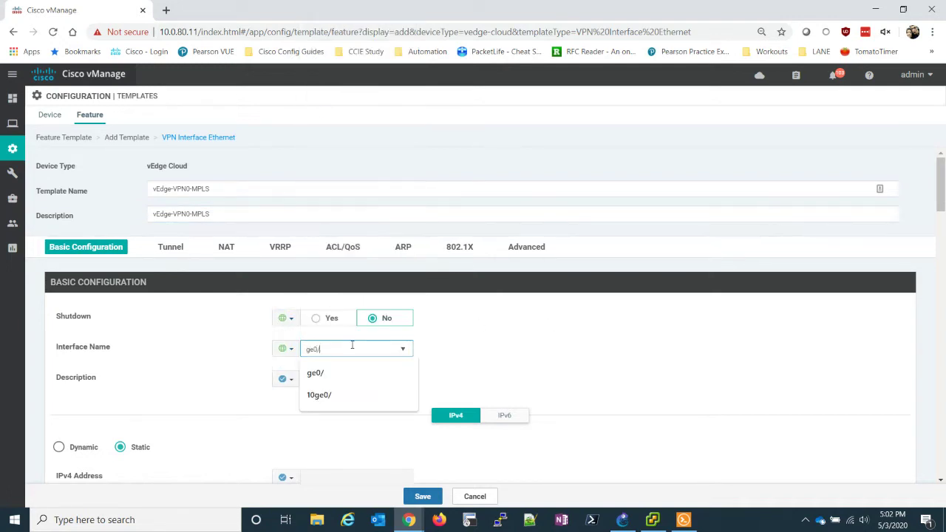
{"action": "left_click", "coordinate": [460, 345]}
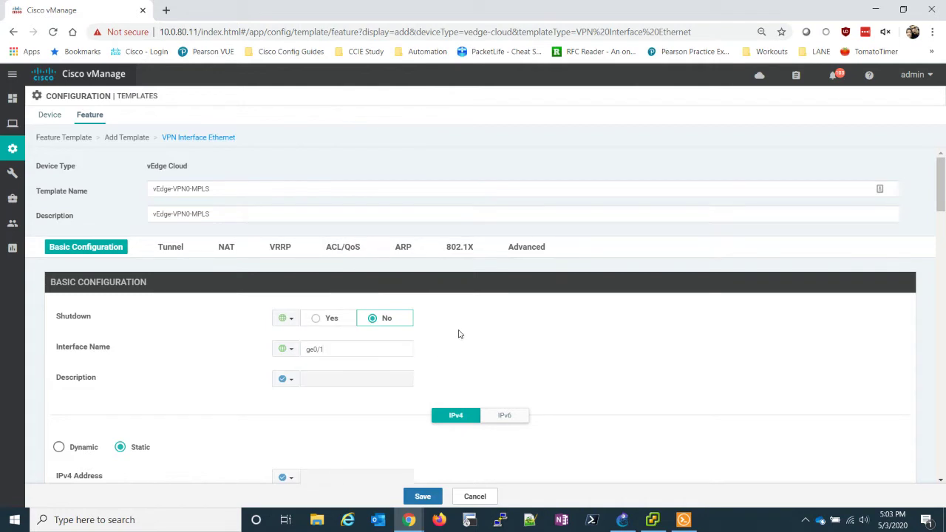
Step: Make the static IPv4 address device specific with the key vpn0_if_ge1_ipv4_address
{"action": "scroll", "coordinate": [462, 340], "scroll_direction": "down", "scroll_amount": 3}
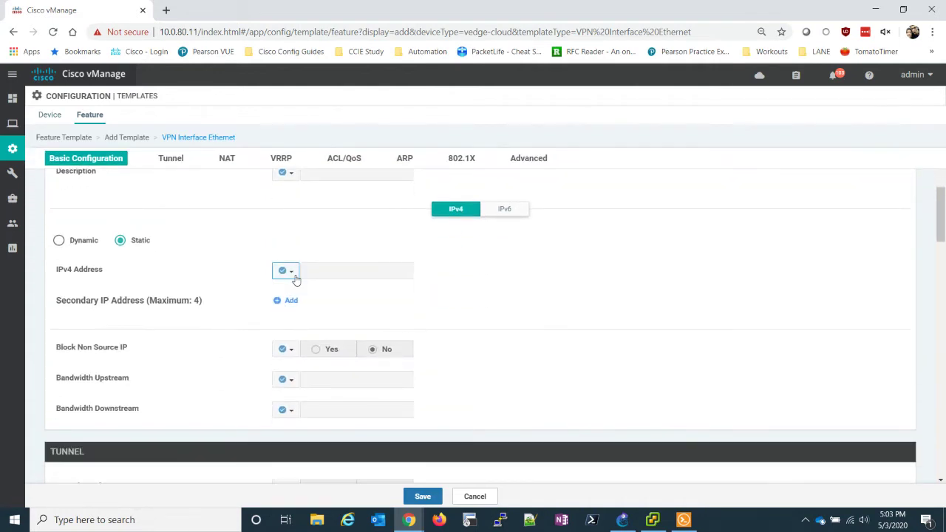
{"action": "left_click", "coordinate": [288, 273]}
{"action": "mouse_move", "coordinate": [303, 305]}
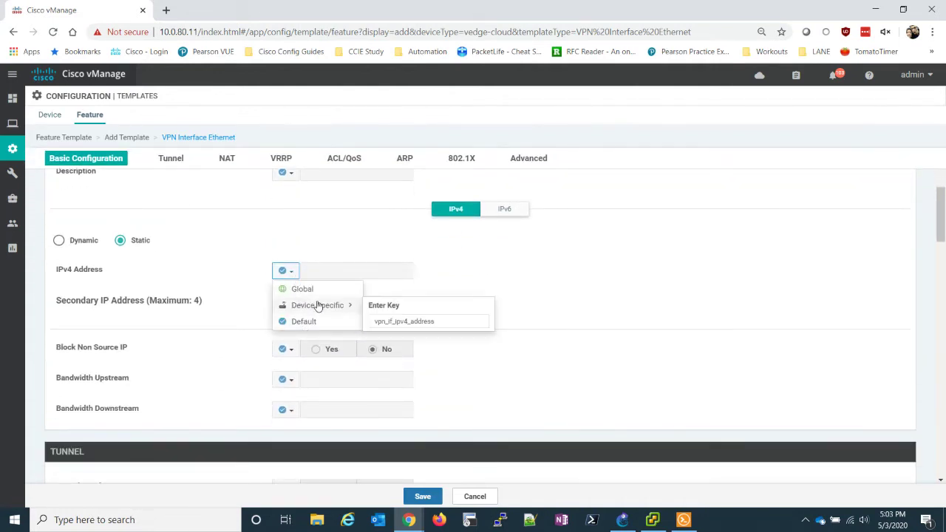
{"action": "left_click", "coordinate": [387, 321]}
{"action": "type", "text": "0"}
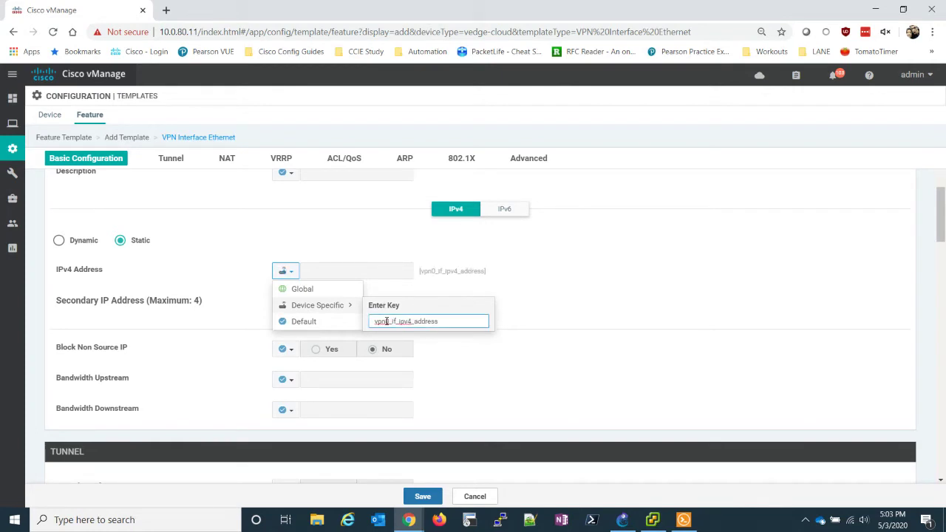
{"action": "type", "text": "g_"}
{"action": "type", "text": "e"}
{"action": "type", "text": "1"}
{"action": "left_click", "coordinate": [536, 304]}
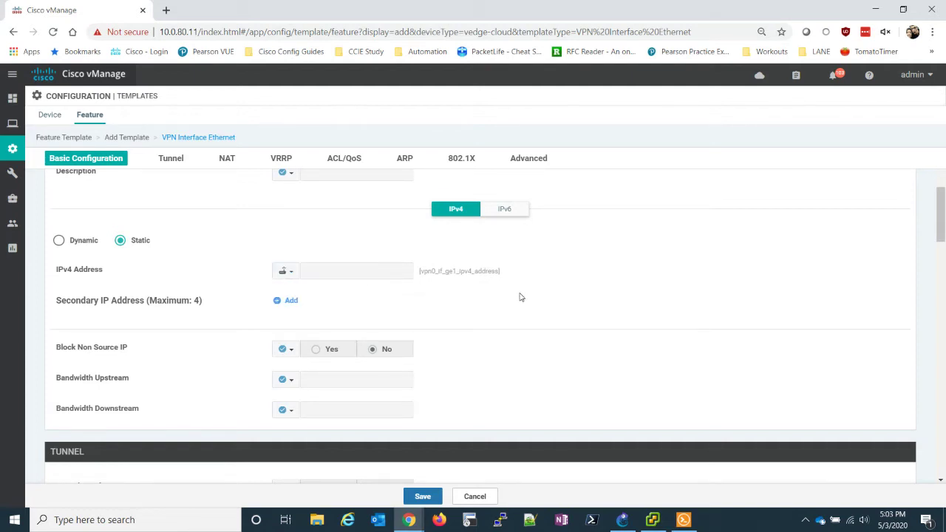
Step: Set the Tunnel Interface option to a global value of On
{"action": "scroll", "coordinate": [520, 297], "scroll_direction": "down", "scroll_amount": 3}
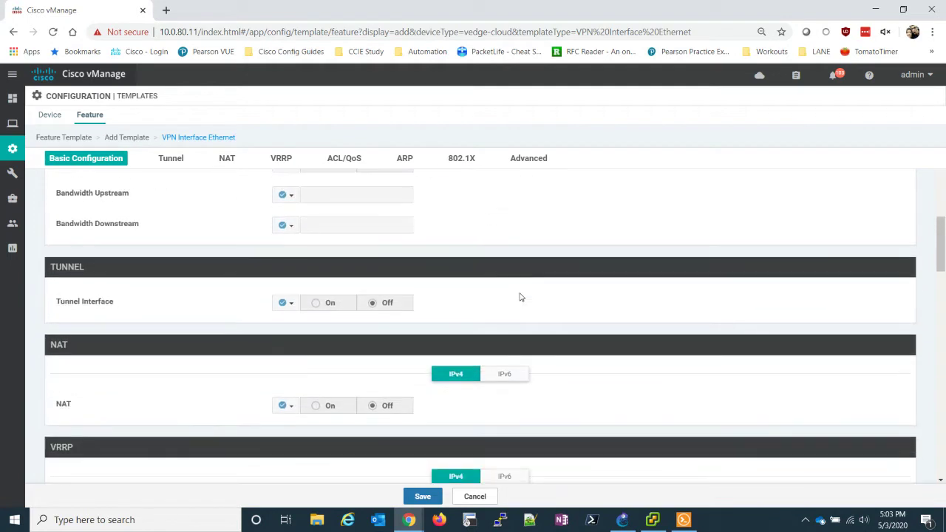
{"action": "left_click", "coordinate": [296, 308]}
{"action": "left_click", "coordinate": [303, 320]}
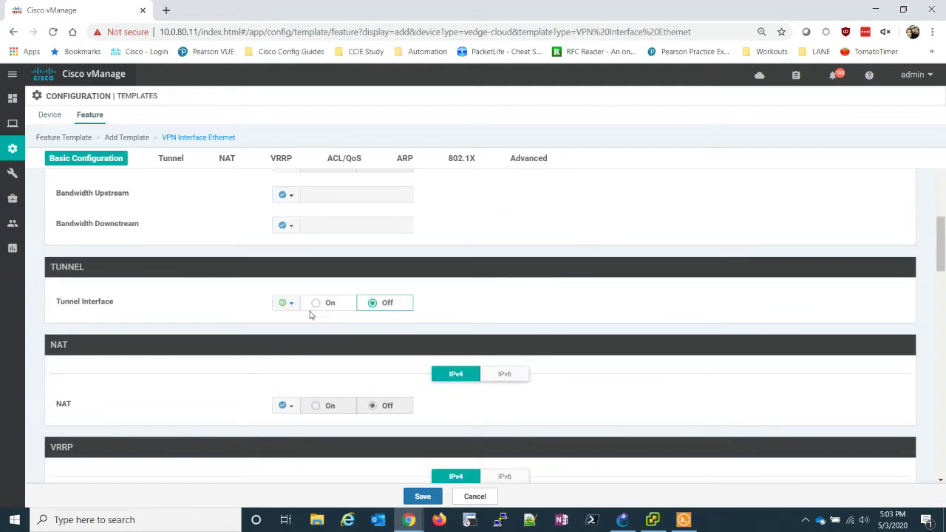
{"action": "left_click", "coordinate": [316, 303]}
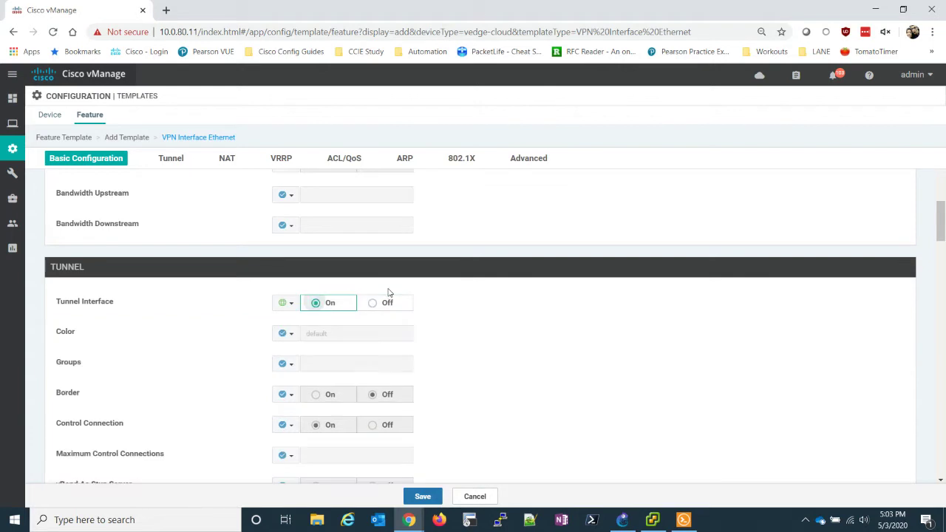
Step: Set the tunnel color to a global value of mpls
{"action": "scroll", "coordinate": [520, 346], "scroll_direction": "down", "scroll_amount": 2}
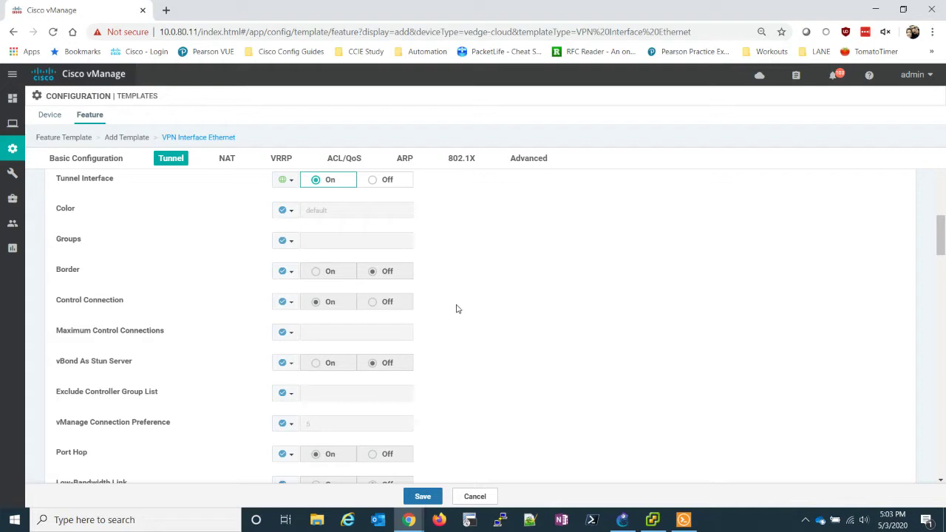
{"action": "left_click", "coordinate": [285, 211]}
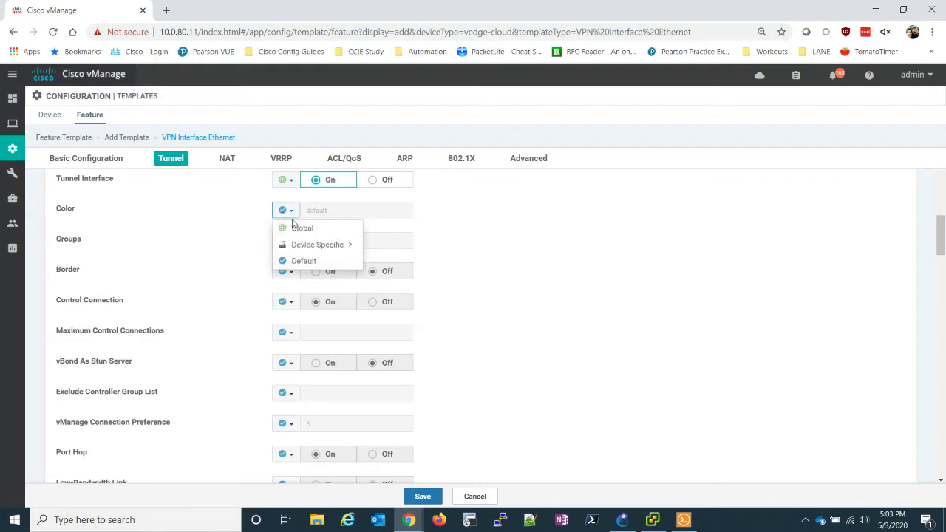
{"action": "left_click", "coordinate": [314, 230]}
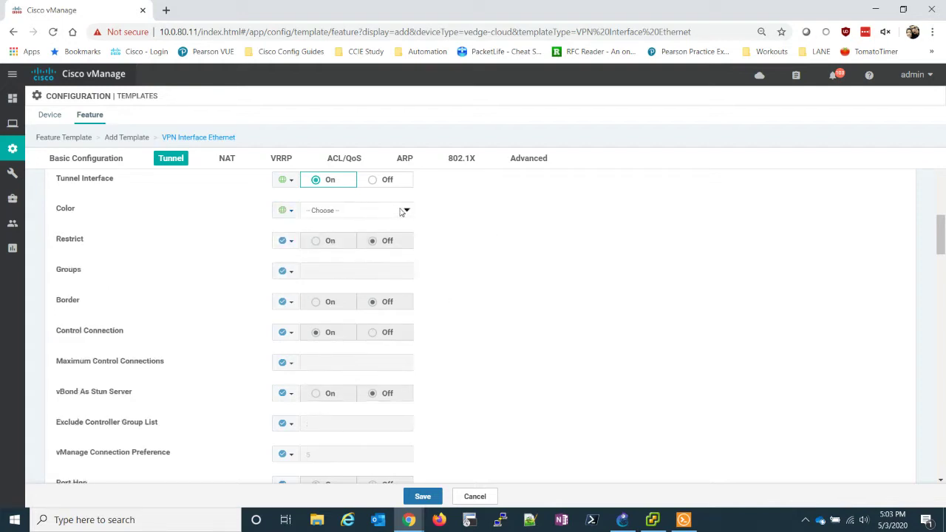
{"action": "left_click", "coordinate": [406, 211]}
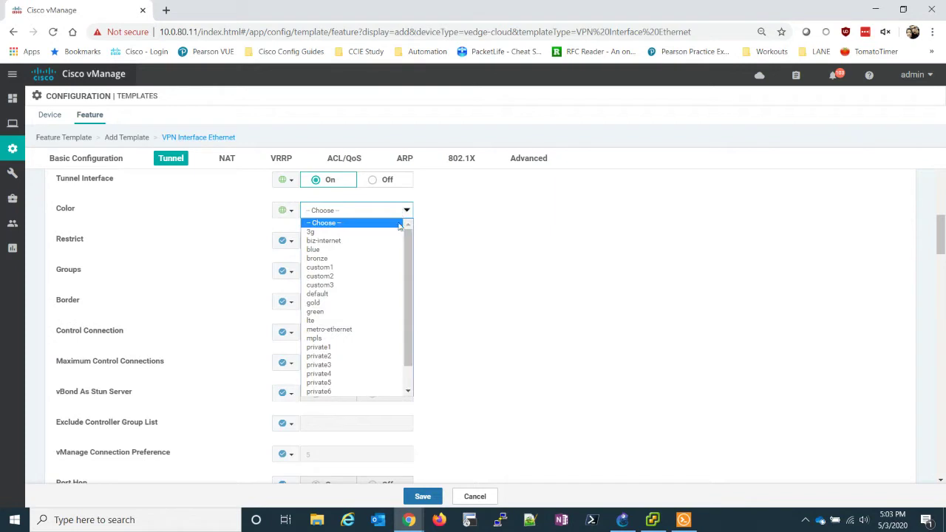
{"action": "left_click", "coordinate": [346, 341]}
Step: Set the tunnel's allowed services All and NETCONF to global values of On
{"action": "scroll", "coordinate": [447, 237], "scroll_direction": "down", "scroll_amount": 5}
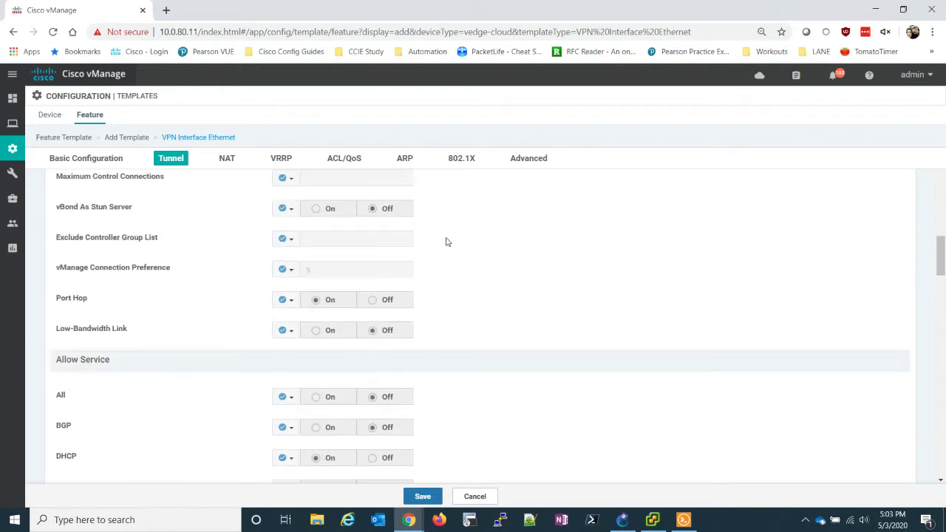
{"action": "left_click", "coordinate": [300, 218]}
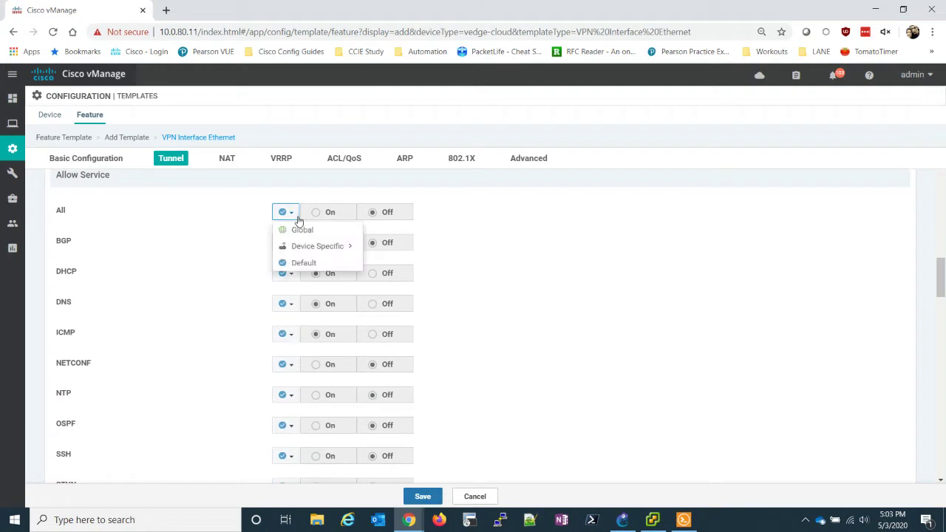
{"action": "left_click", "coordinate": [299, 229]}
{"action": "left_click", "coordinate": [316, 214]}
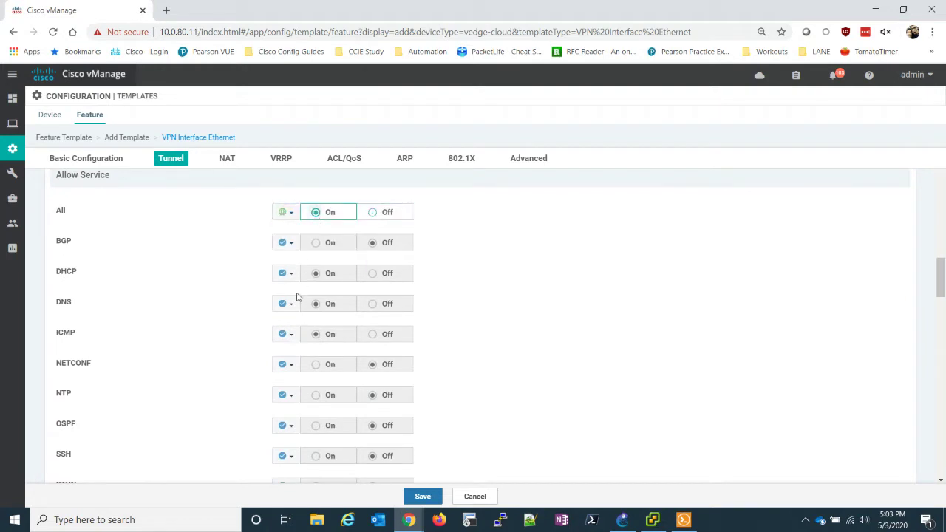
{"action": "left_click", "coordinate": [286, 368]}
{"action": "left_click", "coordinate": [295, 379]}
{"action": "left_click", "coordinate": [318, 365]}
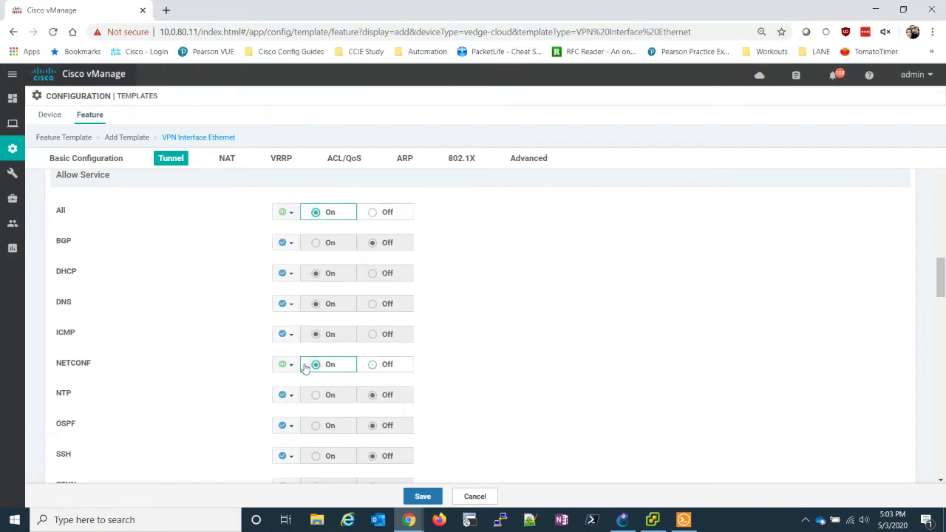
Step: Set the tunnel's allowed service SSH to a global value of On and save the MPLS interface template
{"action": "scroll", "coordinate": [296, 370], "scroll_direction": "down", "scroll_amount": 1}
{"action": "left_click", "coordinate": [285, 395]}
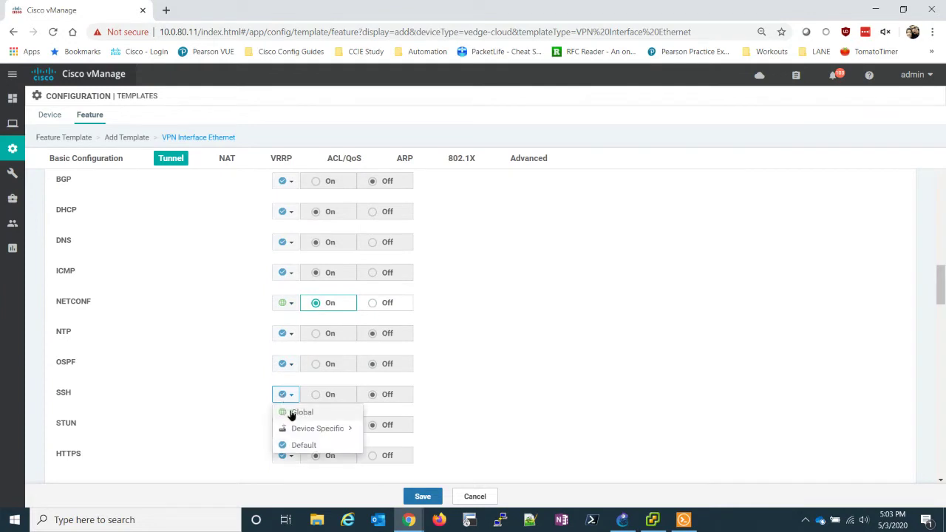
{"action": "left_click", "coordinate": [297, 412]}
{"action": "left_click", "coordinate": [316, 395]}
{"action": "scroll", "coordinate": [518, 325], "scroll_direction": "down", "scroll_amount": 6}
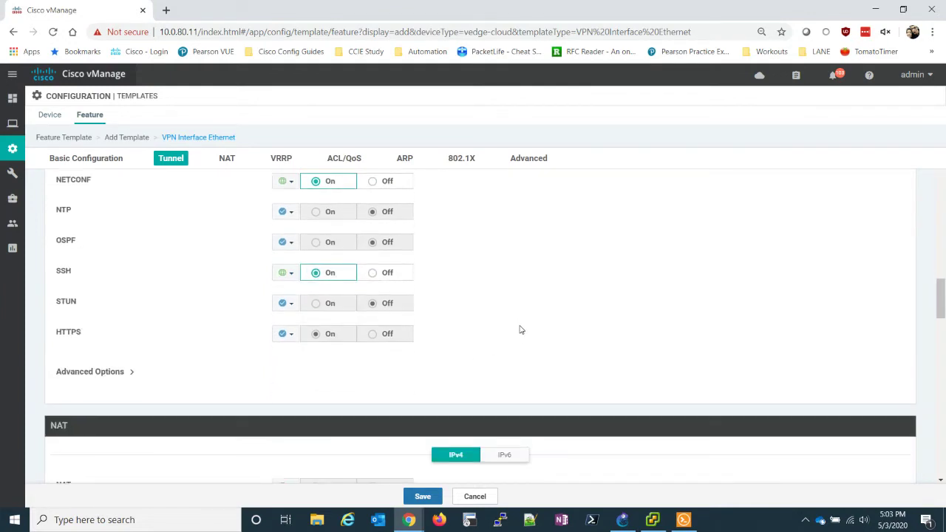
{"action": "scroll", "coordinate": [521, 331], "scroll_direction": "down", "scroll_amount": 10}
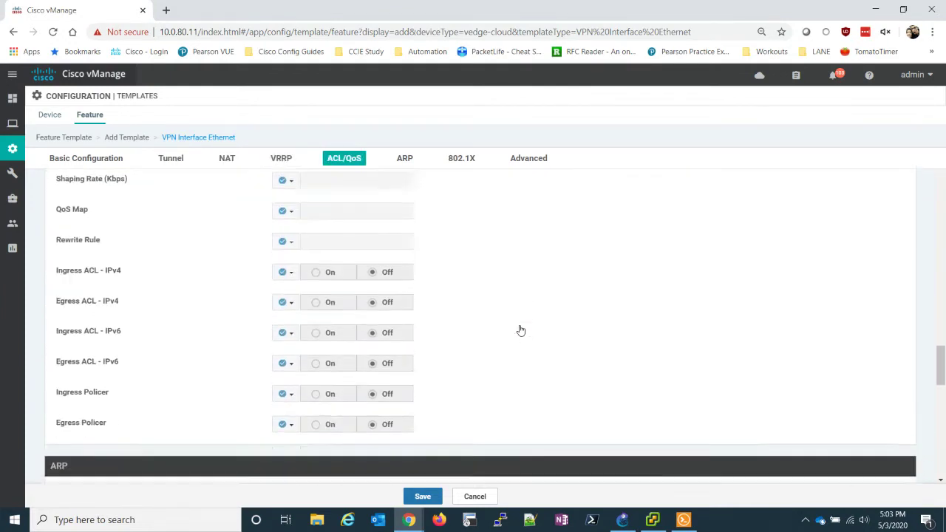
{"action": "scroll", "coordinate": [520, 330], "scroll_direction": "down", "scroll_amount": 3}
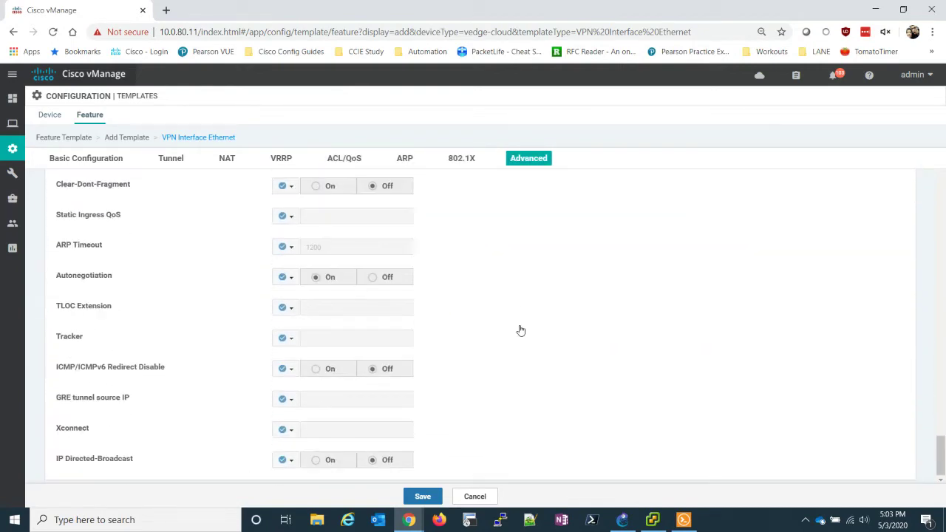
{"action": "left_click", "coordinate": [420, 498]}
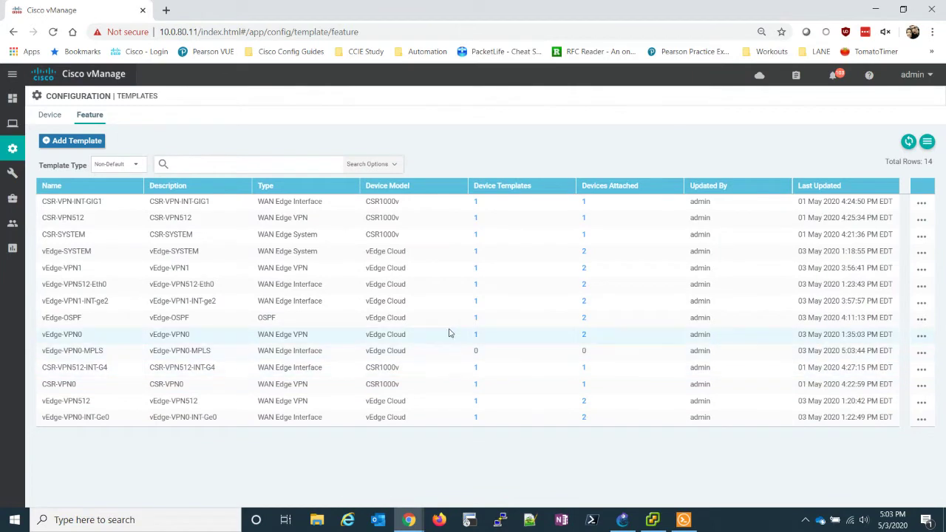
Step: Start a new BGP feature template for the vEdge Cloud device model
{"action": "left_click", "coordinate": [73, 143]}
{"action": "scroll", "coordinate": [154, 331], "scroll_direction": "down", "scroll_amount": 20}
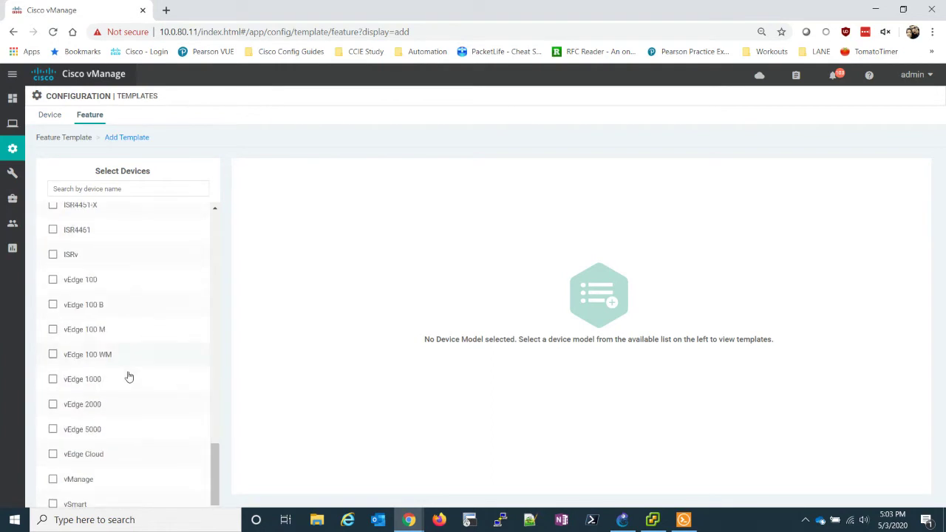
{"action": "left_click", "coordinate": [66, 454]}
{"action": "scroll", "coordinate": [626, 352], "scroll_direction": "down", "scroll_amount": 5}
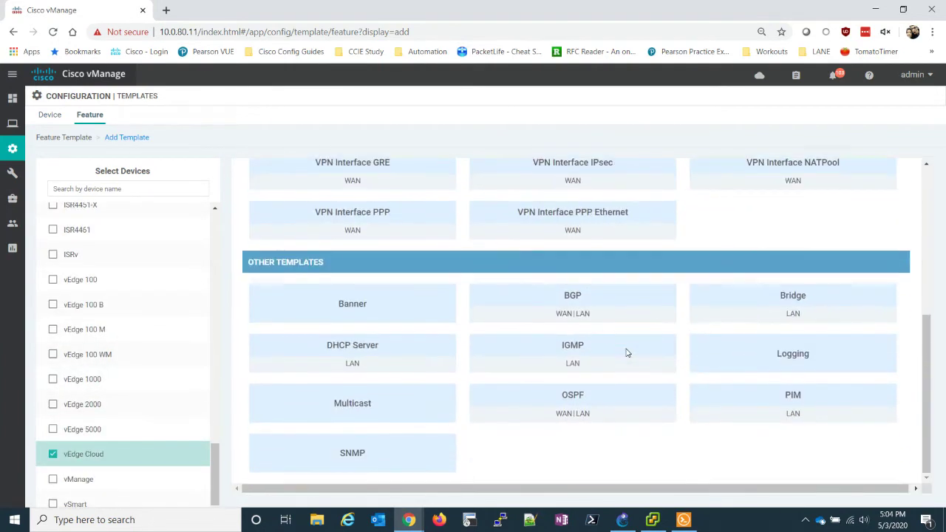
{"action": "left_click", "coordinate": [615, 300]}
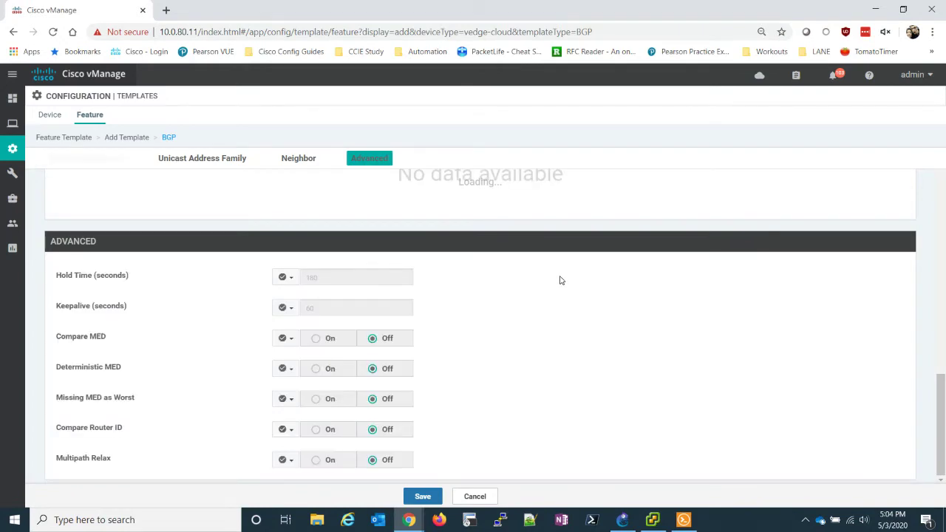
Step: Enter vEdge-BGP as both the template name and the description
{"action": "left_click", "coordinate": [182, 190]}
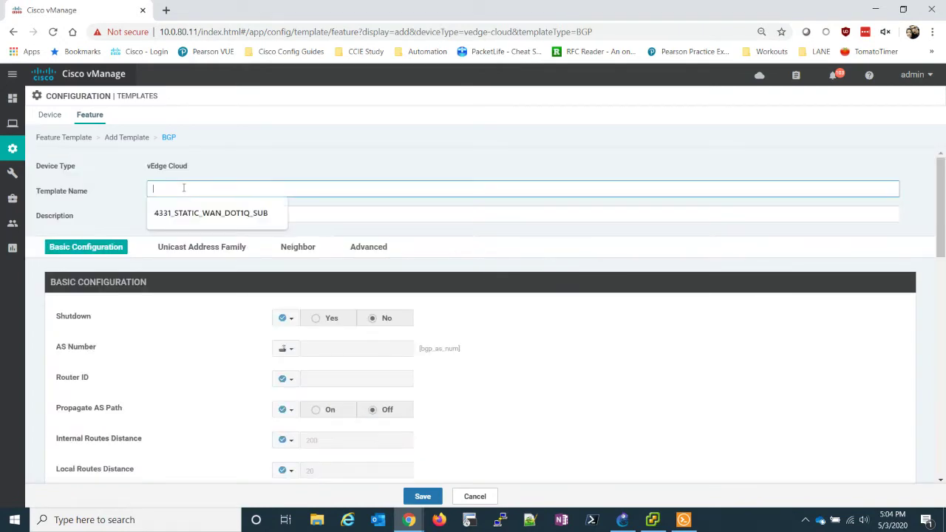
{"action": "type", "text": "vEdge-BGP"}
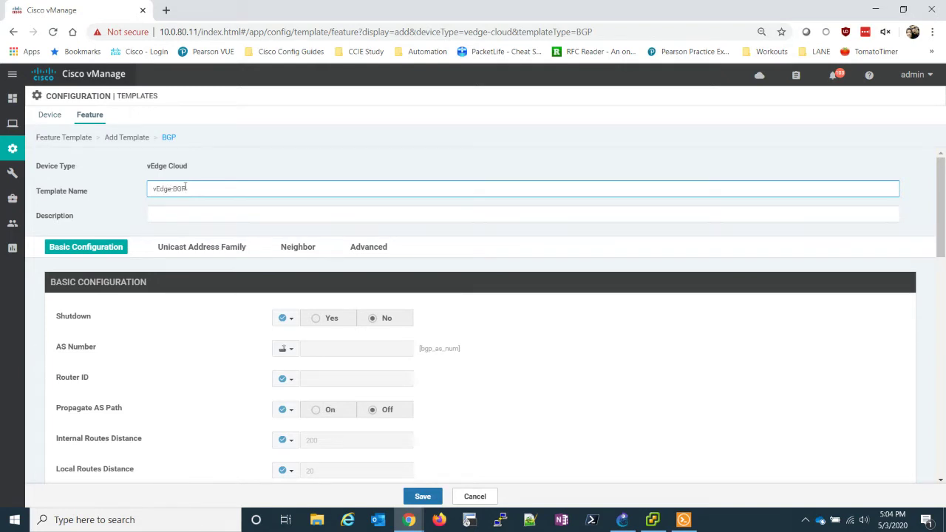
{"action": "key", "text": "Tab"}
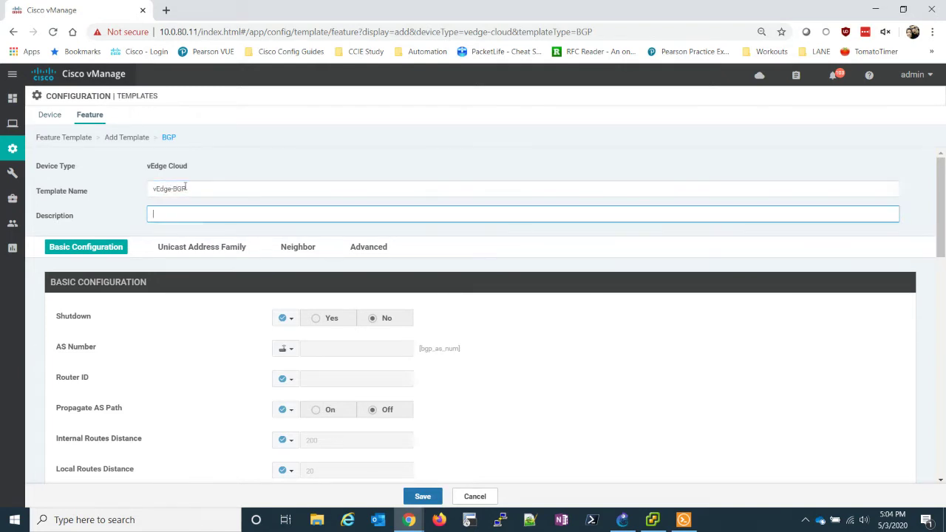
{"action": "type", "text": "vEdge-BGP"}
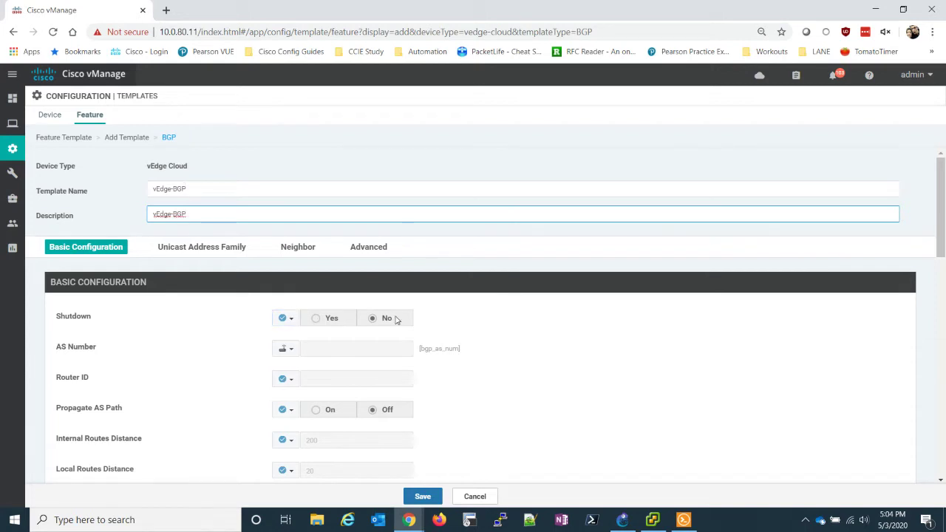
Step: Start a new IPv4 BGP neighbor and make its address device specific
{"action": "scroll", "coordinate": [425, 327], "scroll_direction": "down", "scroll_amount": 2}
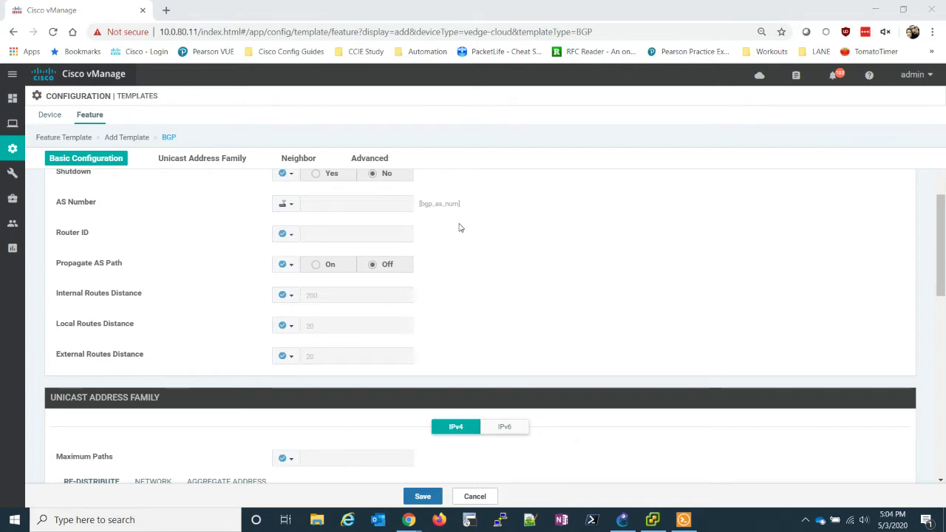
{"action": "scroll", "coordinate": [460, 226], "scroll_direction": "down", "scroll_amount": 4}
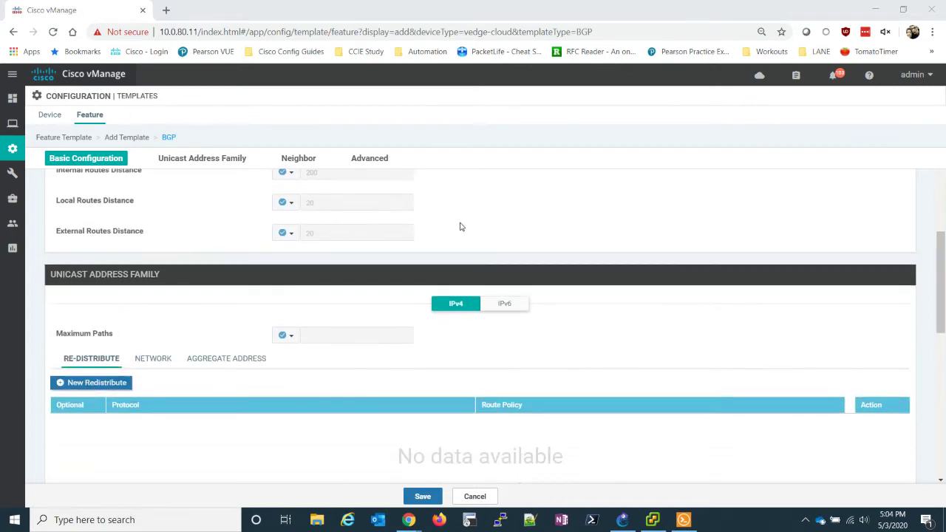
{"action": "scroll", "coordinate": [392, 235], "scroll_direction": "down", "scroll_amount": 1}
{"action": "scroll", "coordinate": [290, 258], "scroll_direction": "down", "scroll_amount": 2}
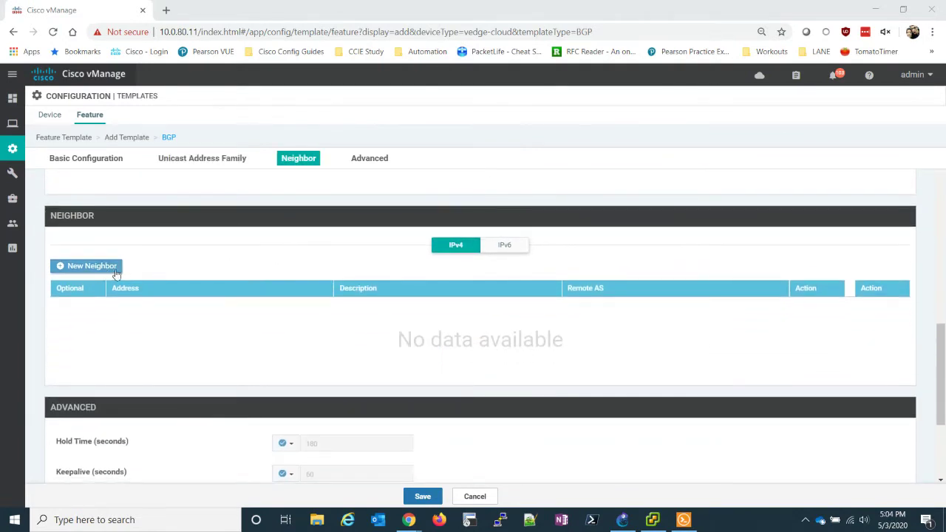
{"action": "left_click", "coordinate": [104, 268]}
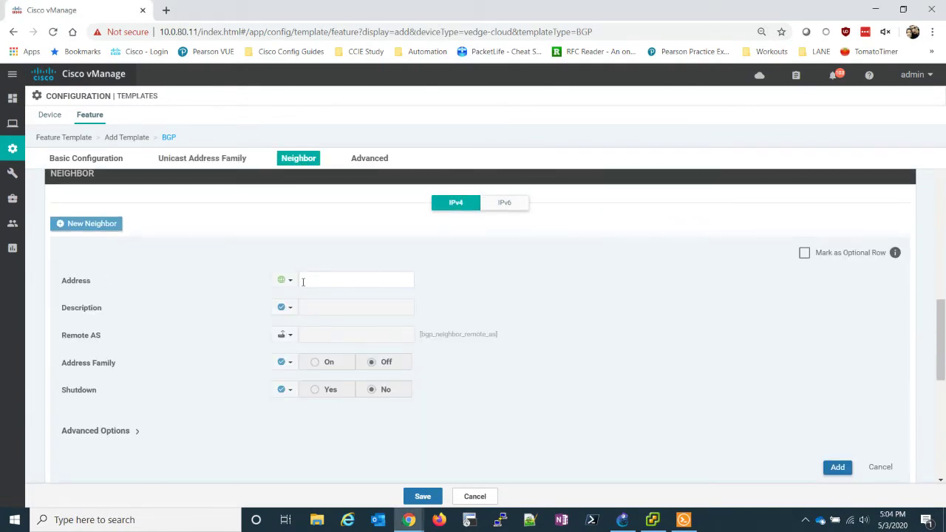
{"action": "left_click", "coordinate": [285, 280]}
{"action": "left_click", "coordinate": [302, 312]}
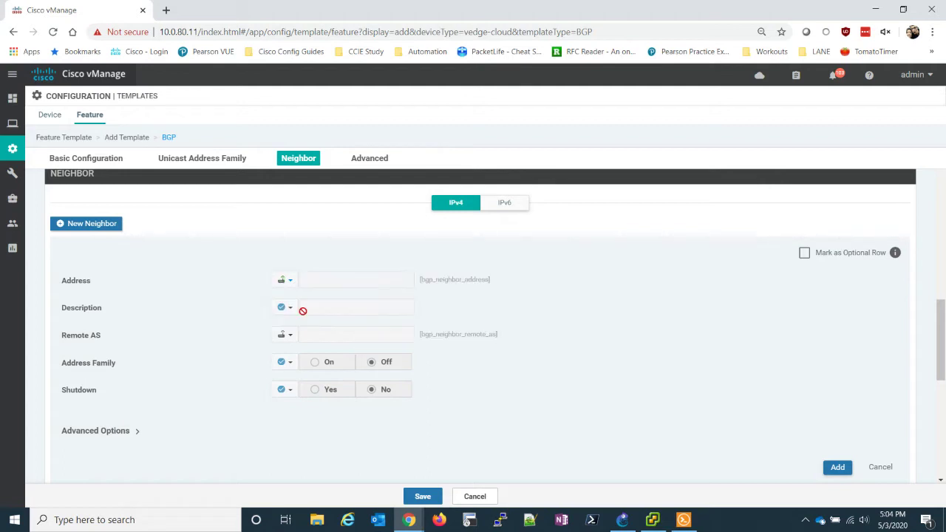
Step: Set the neighbor's Address Family option to a global value of On and choose ipv4-unicast
{"action": "scroll", "coordinate": [625, 321], "scroll_direction": "down", "scroll_amount": 1}
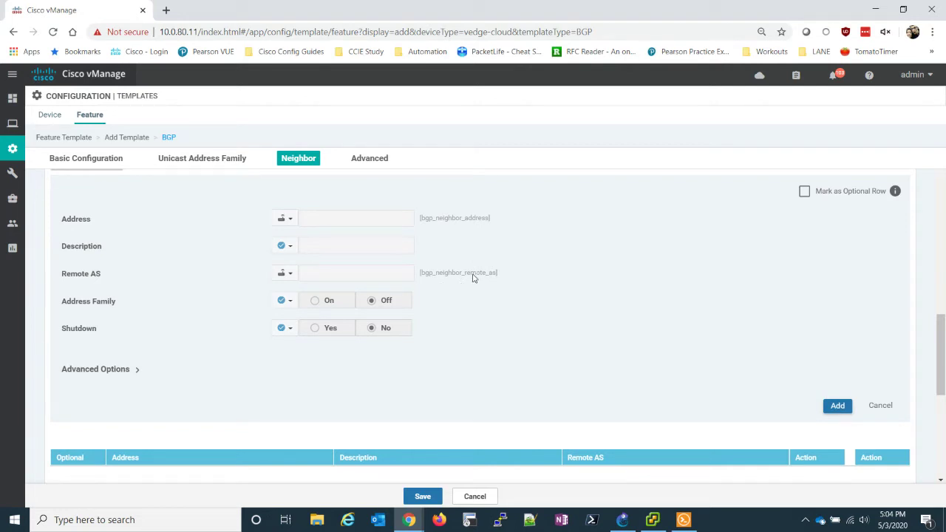
{"action": "left_click", "coordinate": [291, 301]}
{"action": "left_click", "coordinate": [298, 316]}
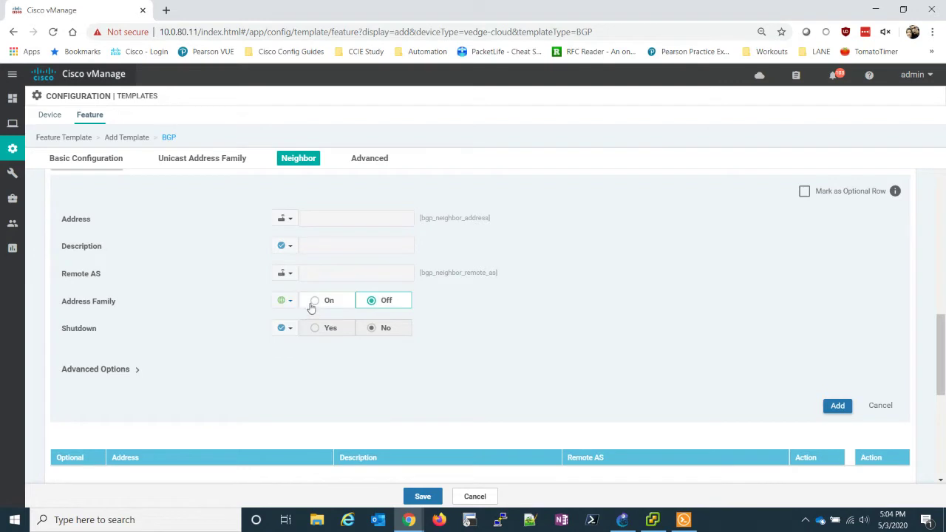
{"action": "left_click", "coordinate": [314, 301]}
{"action": "left_click", "coordinate": [404, 330]}
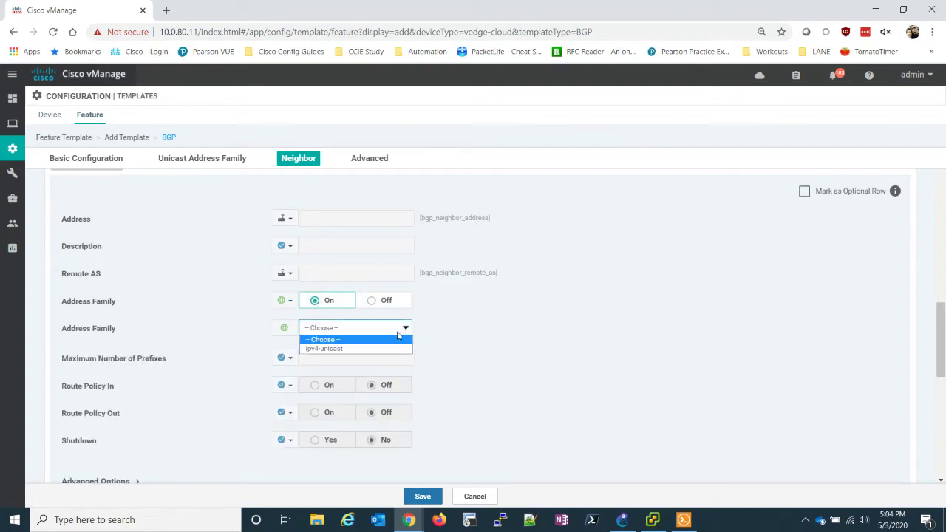
{"action": "left_click", "coordinate": [366, 349]}
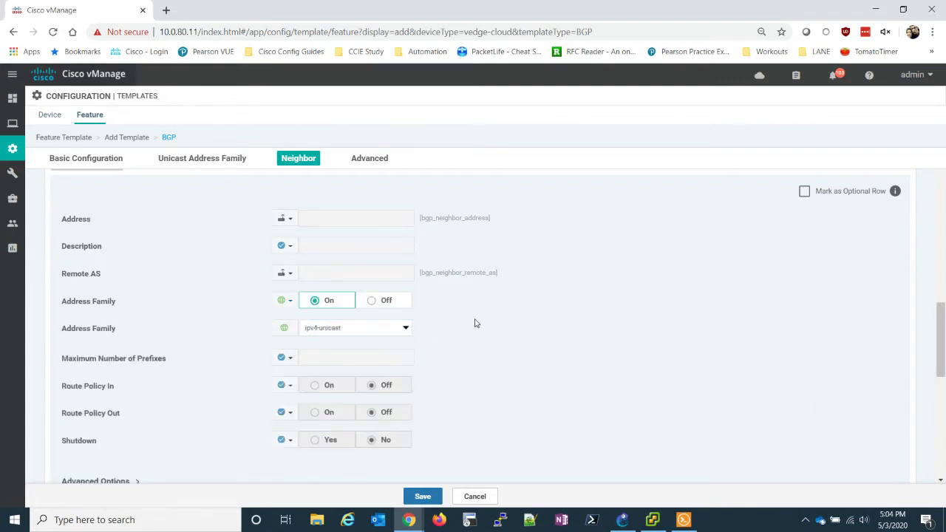
Step: Review the new neighbor's settings and add it to the BGP template's IPv4 neighbor list
{"action": "scroll", "coordinate": [476, 323], "scroll_direction": "down", "scroll_amount": 1}
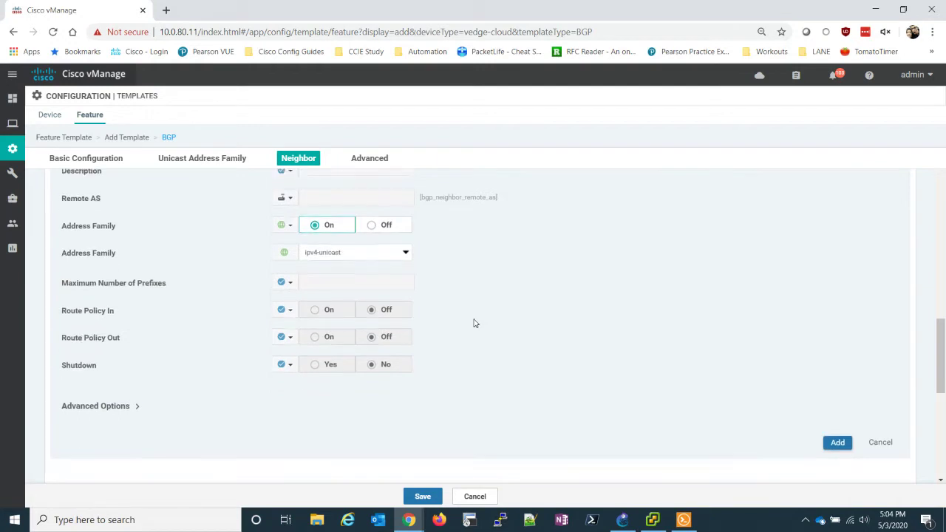
{"action": "scroll", "coordinate": [476, 324], "scroll_direction": "down", "scroll_amount": 5}
{"action": "scroll", "coordinate": [475, 323], "scroll_direction": "up", "scroll_amount": 6}
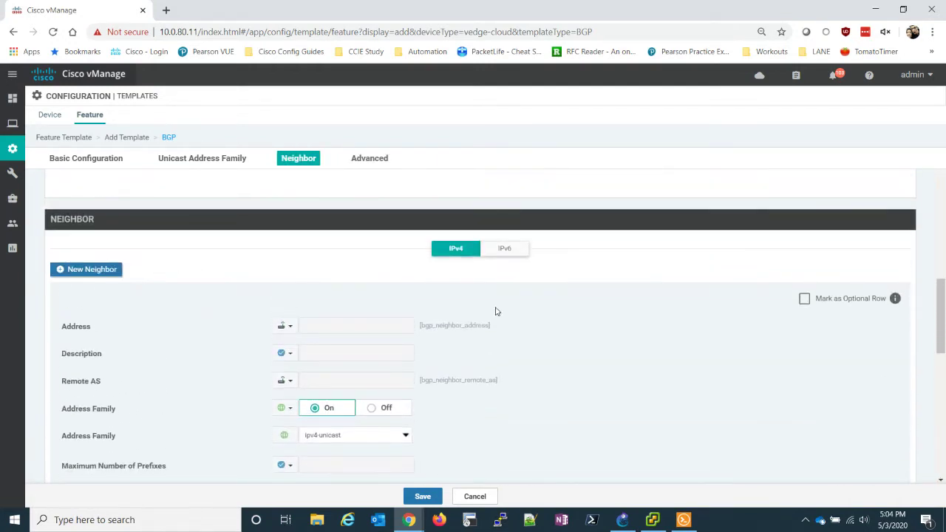
{"action": "scroll", "coordinate": [540, 322], "scroll_direction": "down", "scroll_amount": 2}
{"action": "scroll", "coordinate": [541, 321], "scroll_direction": "down", "scroll_amount": 2}
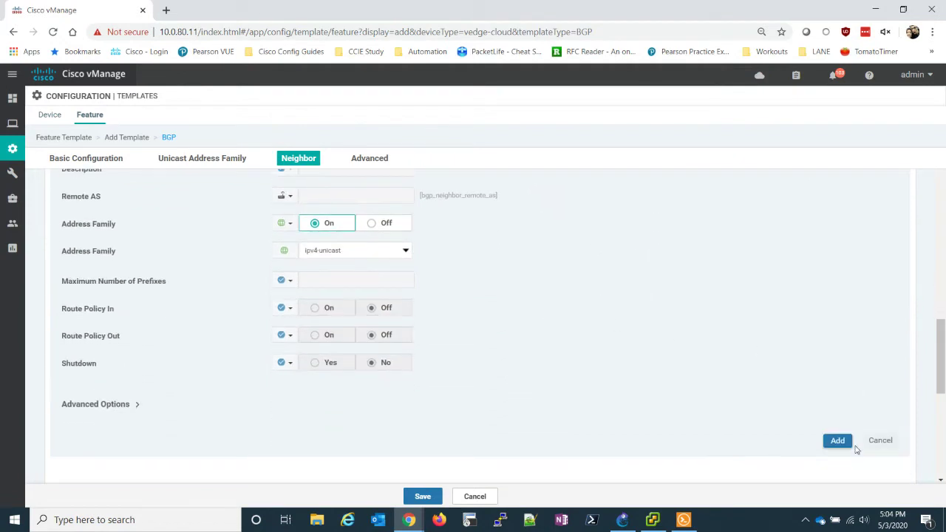
{"action": "left_click", "coordinate": [836, 442]}
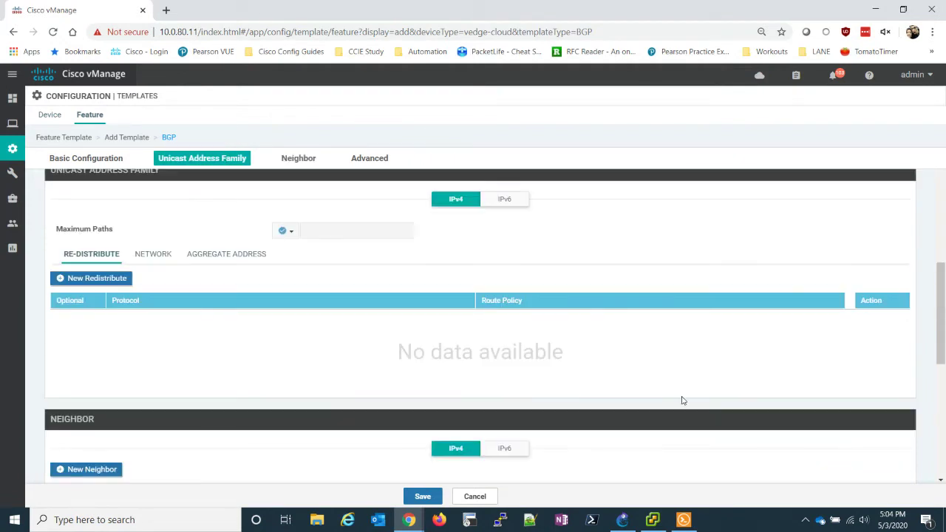
Step: Save the vEdge-BGP feature template
{"action": "scroll", "coordinate": [469, 351], "scroll_direction": "down", "scroll_amount": 3}
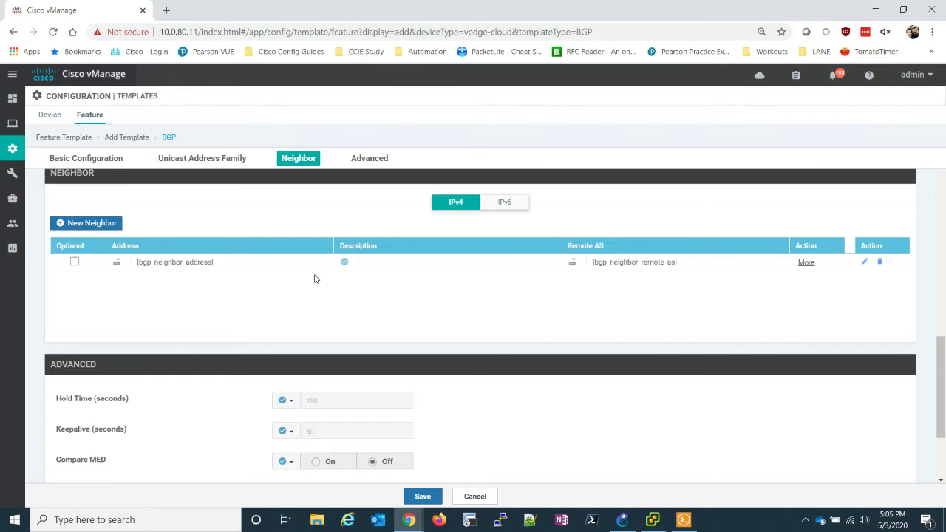
{"action": "left_click", "coordinate": [416, 499]}
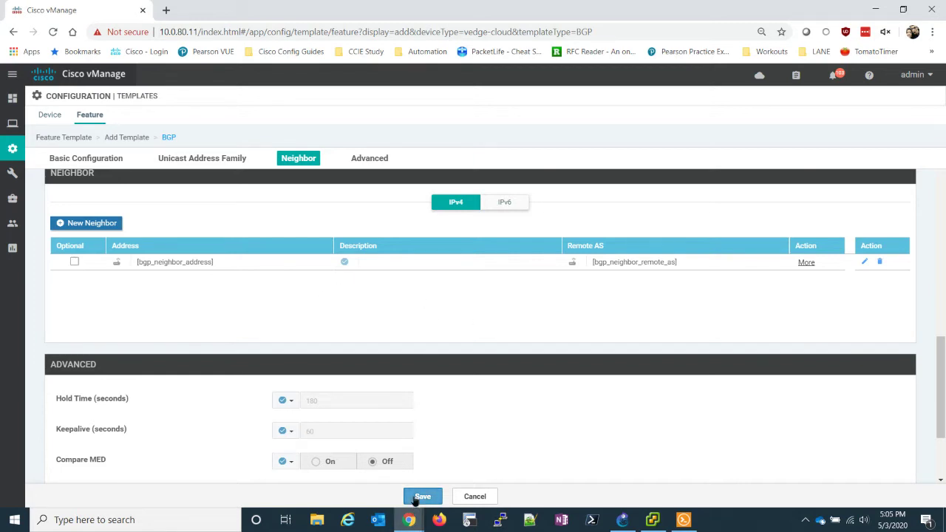
{"action": "left_click", "coordinate": [416, 498]}
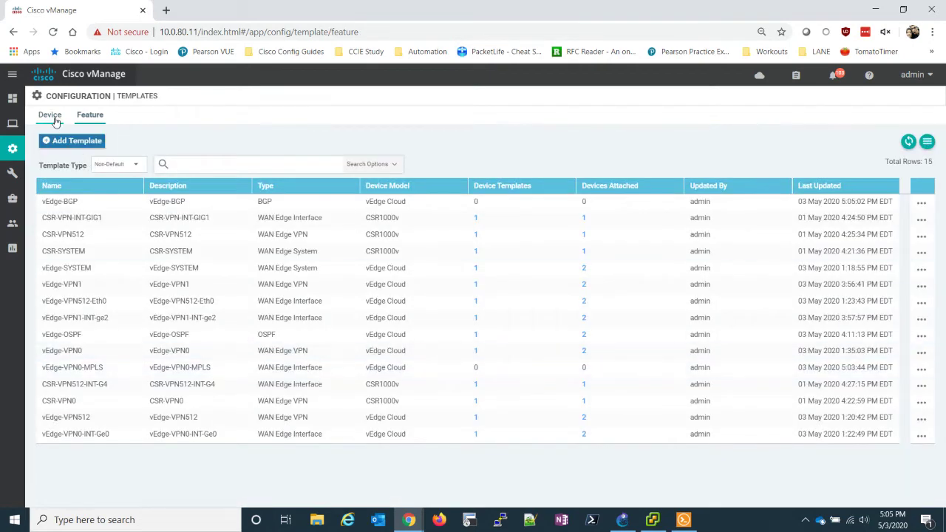
Step: Open the vEdge-CLOUD-STATIC device template for editing
{"action": "left_click", "coordinate": [51, 117]}
{"action": "left_click", "coordinate": [926, 204]}
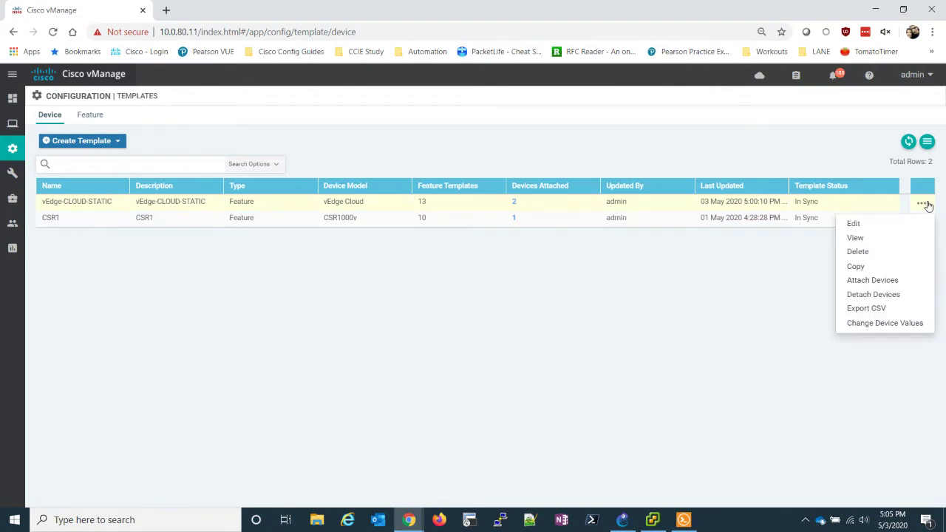
{"action": "left_click", "coordinate": [884, 225]}
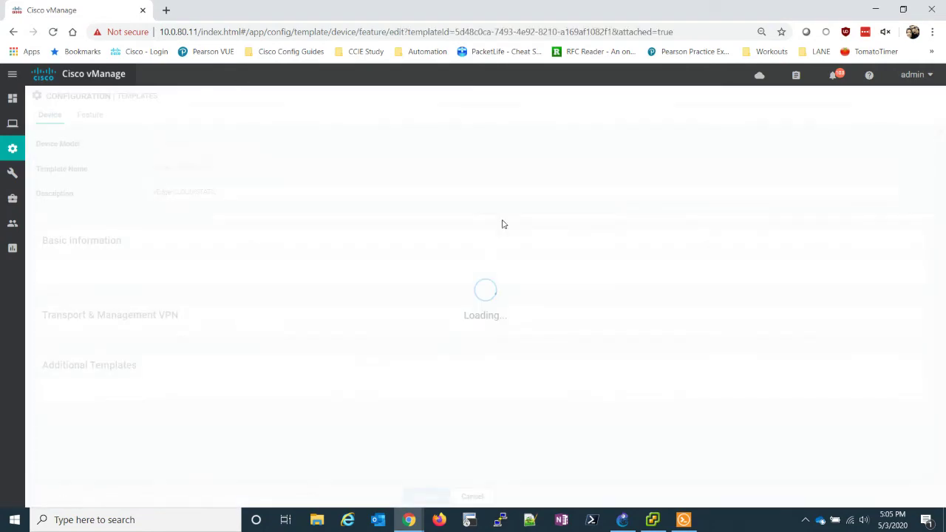
Step: Add a second VPN Interface to VPN 0 and assign it the vEdge-VPN0-MPLS template
{"action": "scroll", "coordinate": [363, 338], "scroll_direction": "down", "scroll_amount": 4}
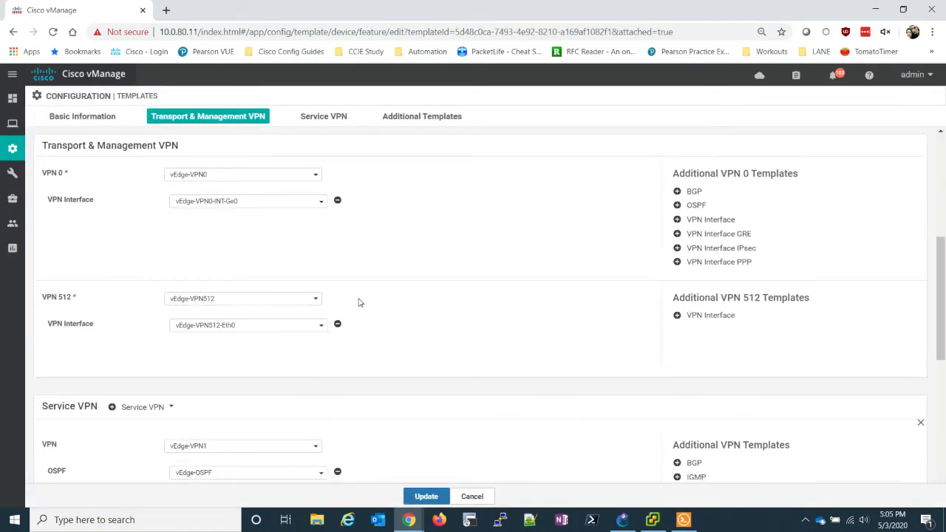
{"action": "scroll", "coordinate": [346, 299], "scroll_direction": "up", "scroll_amount": 1}
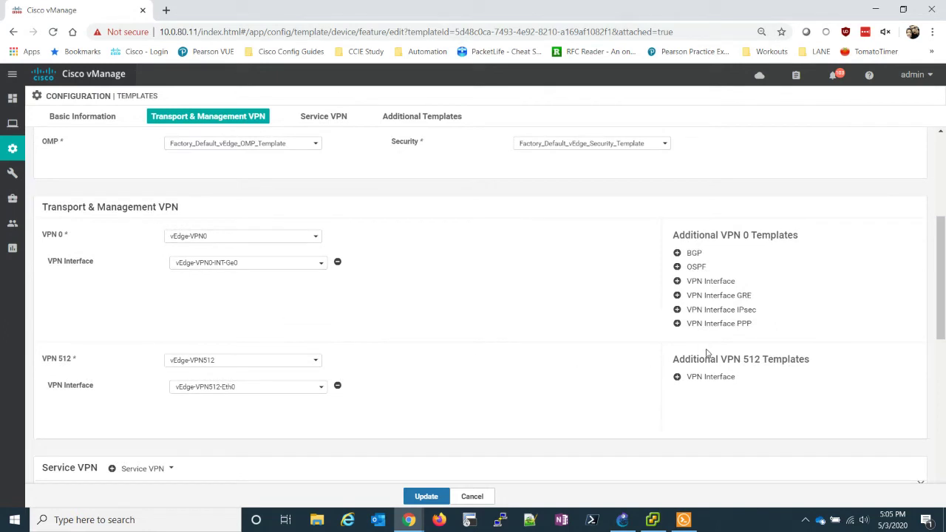
{"action": "left_click", "coordinate": [696, 282]}
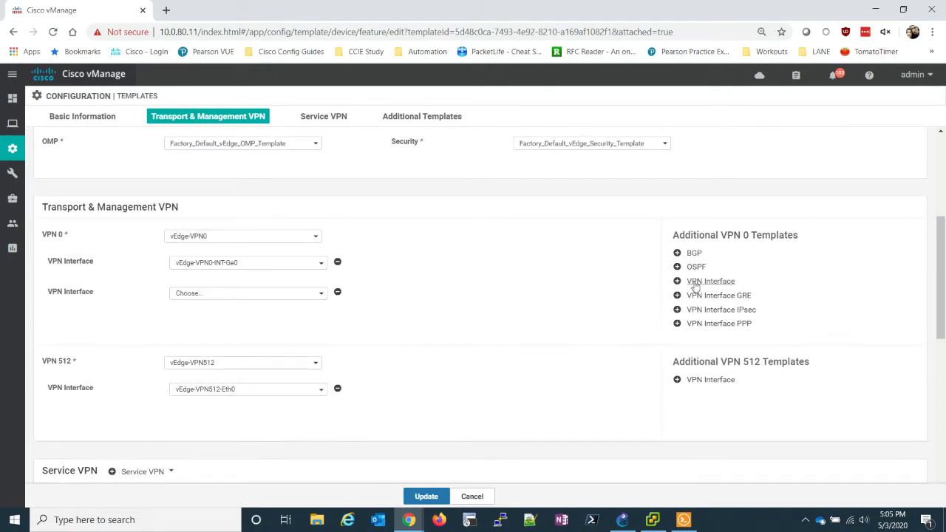
{"action": "left_click", "coordinate": [216, 294]}
{"action": "left_click", "coordinate": [221, 342]}
Step: Add BGP to VPN 0 with the vEdge-BGP template and update the device template
{"action": "left_click", "coordinate": [695, 256]}
{"action": "left_click", "coordinate": [244, 263]}
{"action": "left_click", "coordinate": [266, 280]}
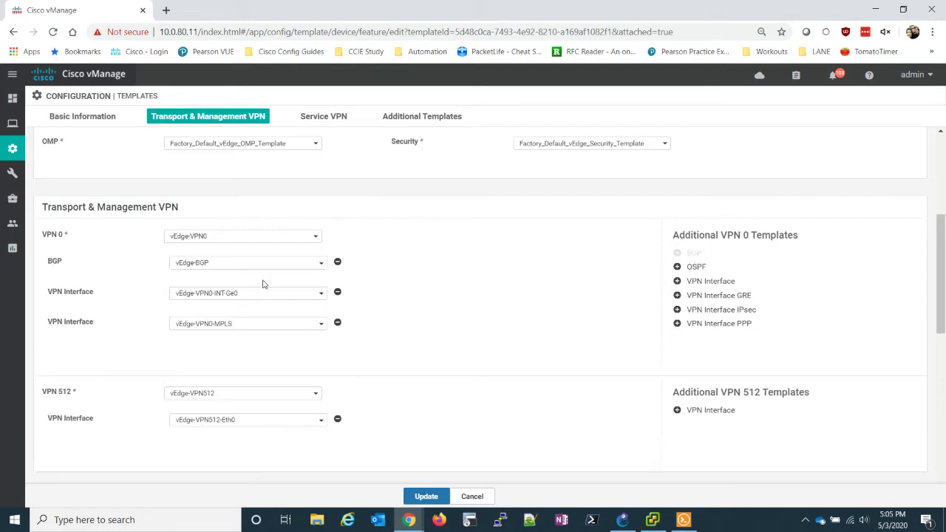
{"action": "left_click", "coordinate": [432, 498]}
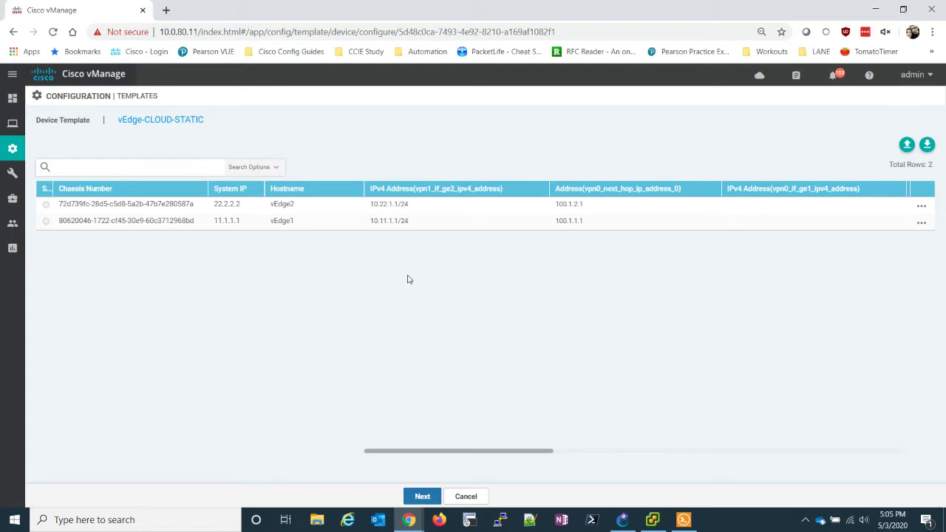
Step: Open vEdge1's device template variables and set the VPN 0 ge1 IPv4 address to 172.16.1.2/24
{"action": "left_click", "coordinate": [922, 209]}
{"action": "left_click", "coordinate": [922, 223]}
{"action": "left_click", "coordinate": [887, 249]}
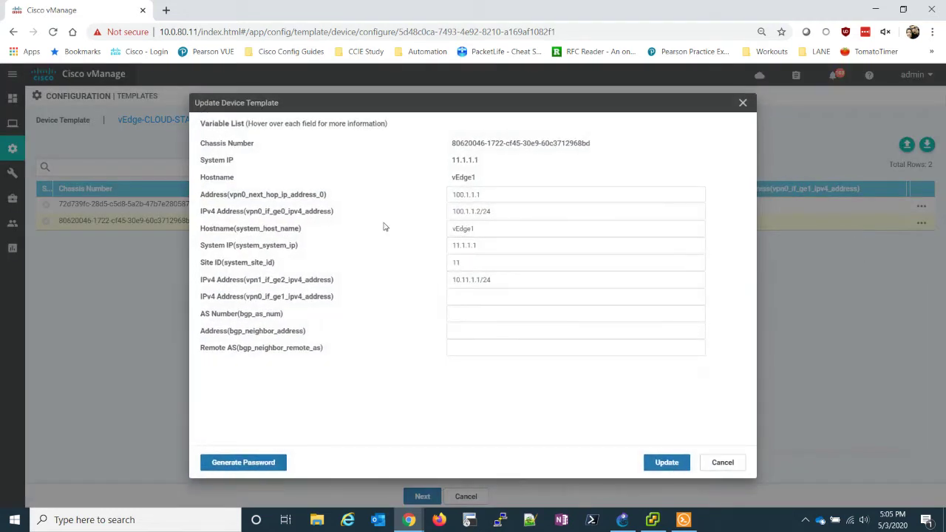
{"action": "left_click", "coordinate": [526, 277]}
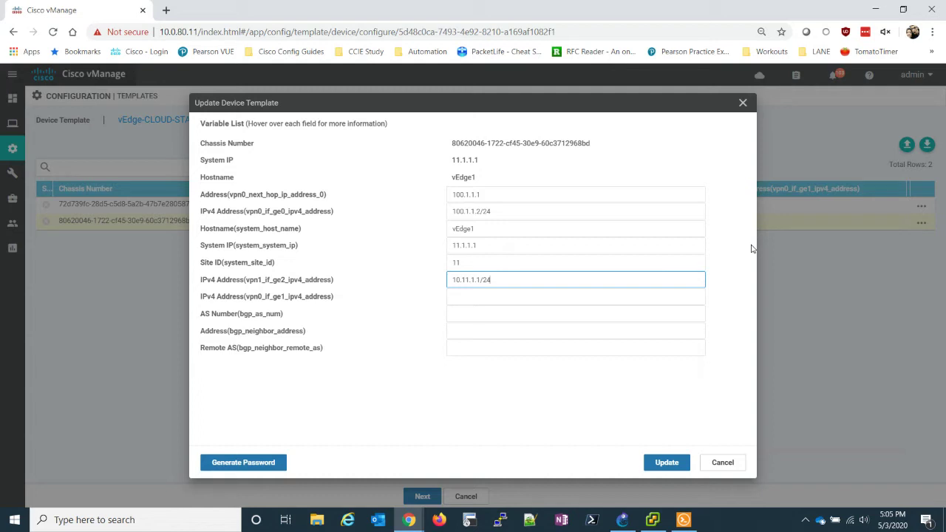
{"action": "key", "text": "Tab"}
{"action": "type", "text": "172"}
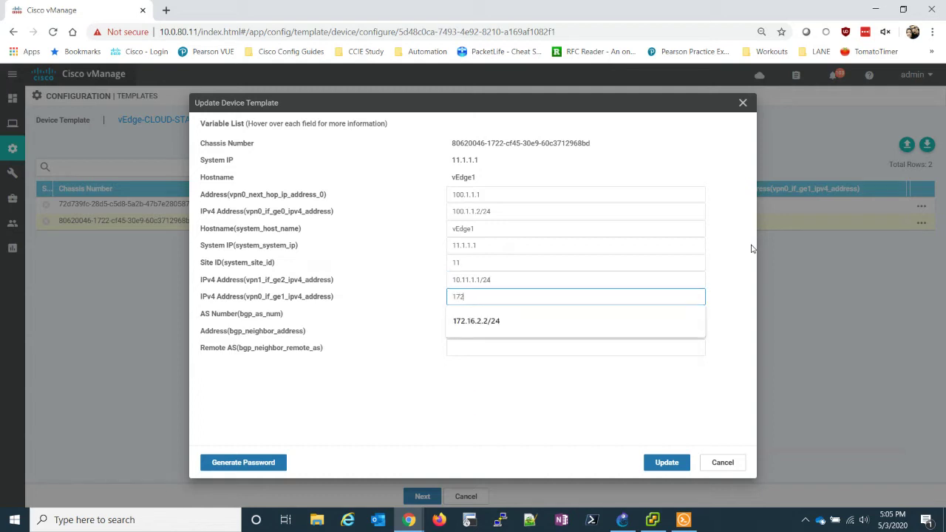
{"action": "type", "text": ".16.1"}
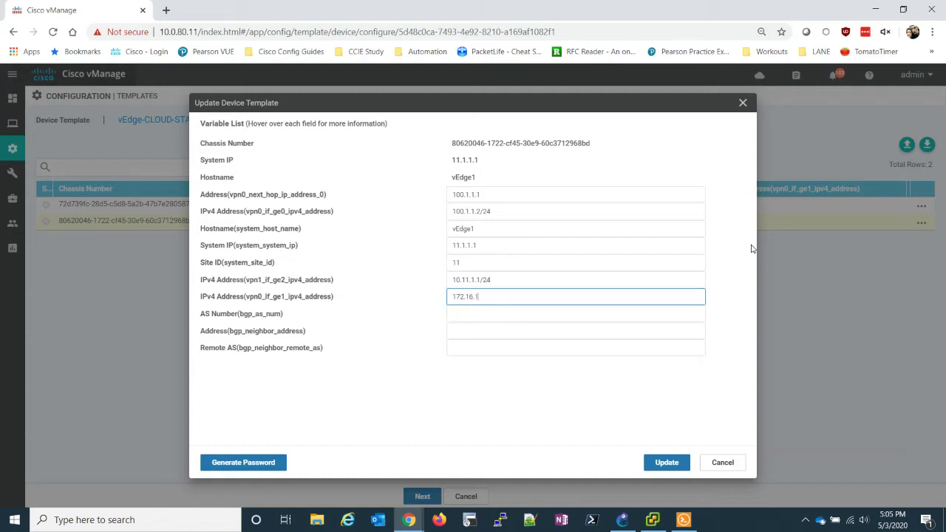
{"action": "type", "text": ".2/24"}
Step: Set vEdge1's BGP AS number to 11, neighbor address to 172.16.1.1 and remote AS to 100, and update its variables
{"action": "key", "text": "Tab"}
{"action": "type", "text": "11"}
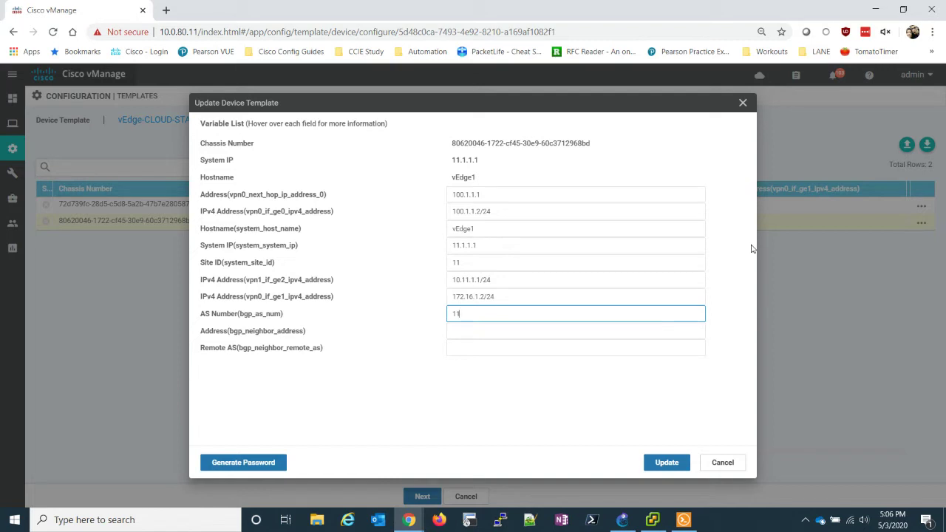
{"action": "key", "text": "Tab"}
{"action": "type", "text": "172"}
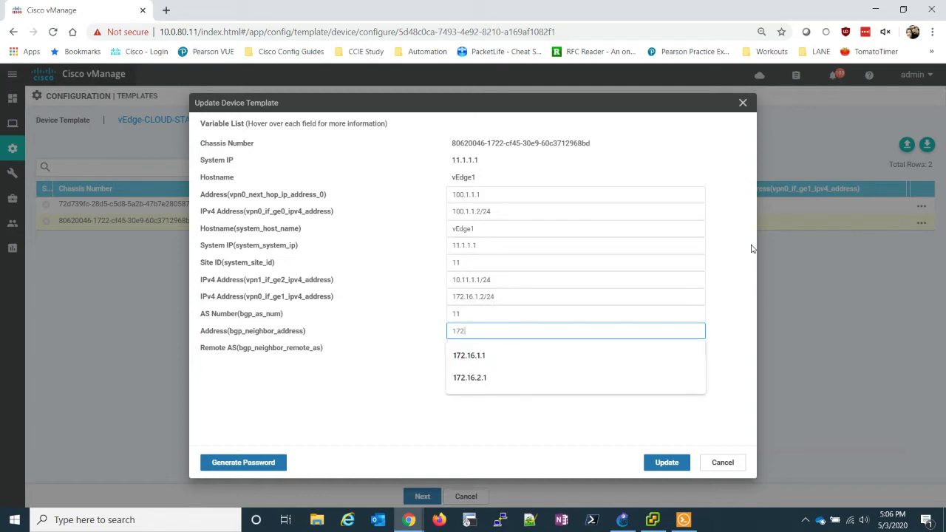
{"action": "type", "text": ".16.1.1"}
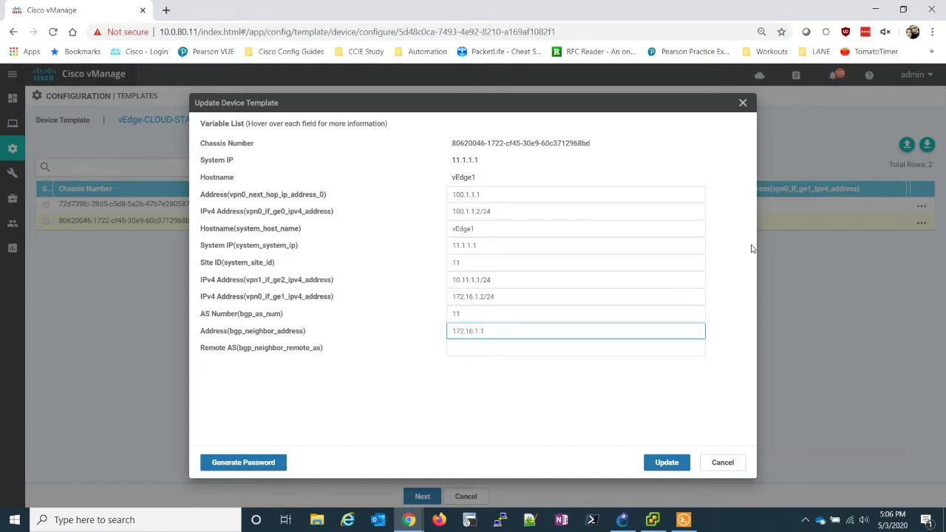
{"action": "key", "text": "Tab"}
{"action": "type", "text": "100"}
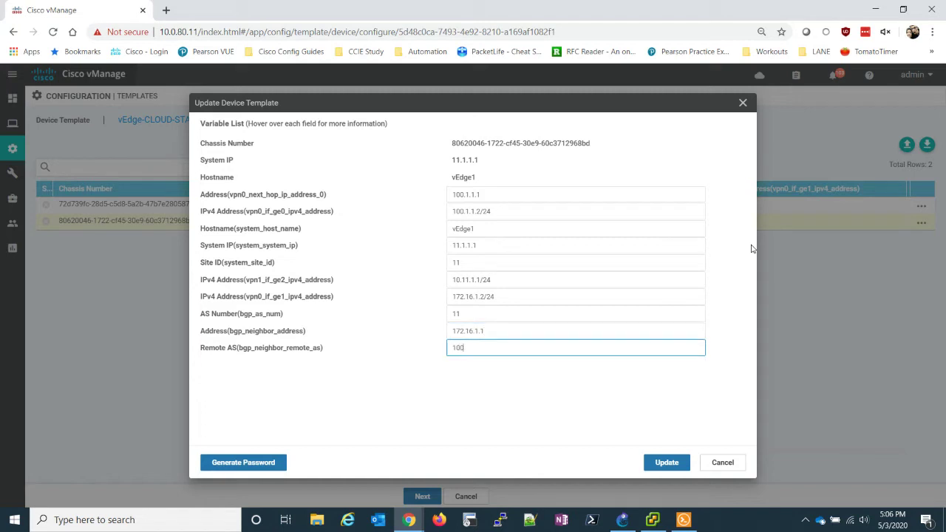
{"action": "left_click", "coordinate": [657, 464]}
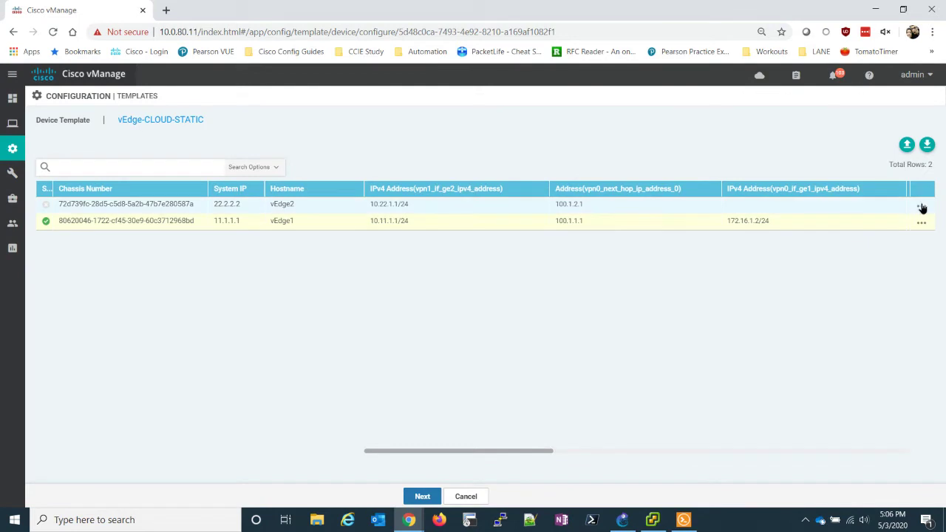
Step: Open vEdge2's device template variables and set the VPN 0 ge1 IPv4 address to 172.16.2.2/24
{"action": "left_click", "coordinate": [921, 207]}
{"action": "left_click", "coordinate": [891, 226]}
{"action": "left_click", "coordinate": [519, 280]}
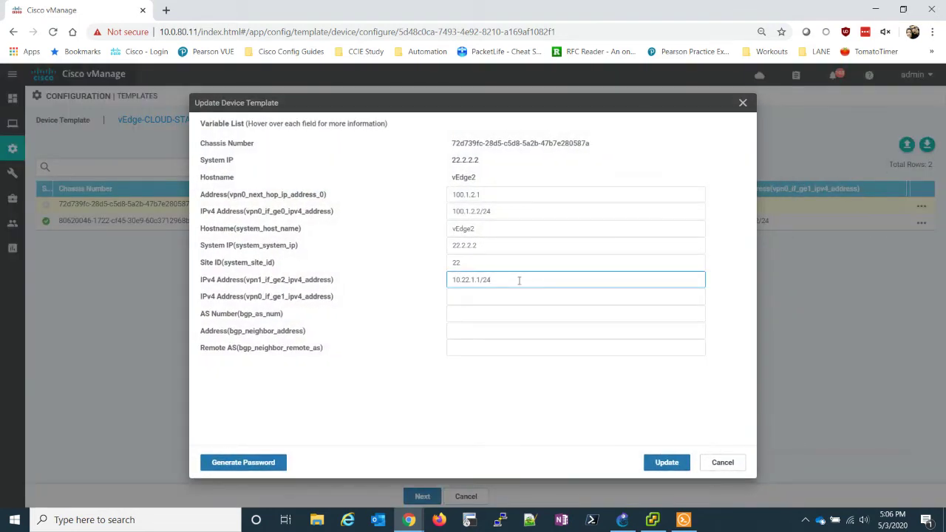
{"action": "key", "text": "Tab"}
{"action": "type", "text": "172."}
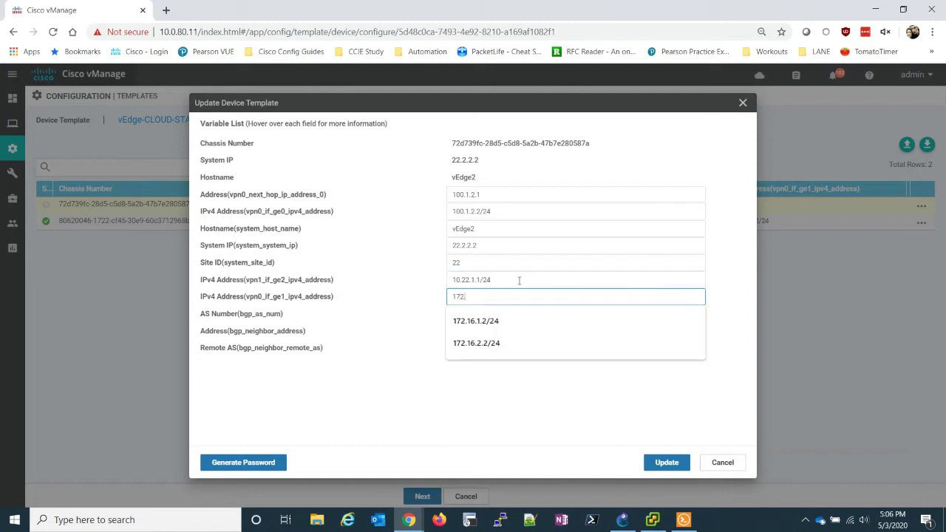
{"action": "type", "text": "16.2"}
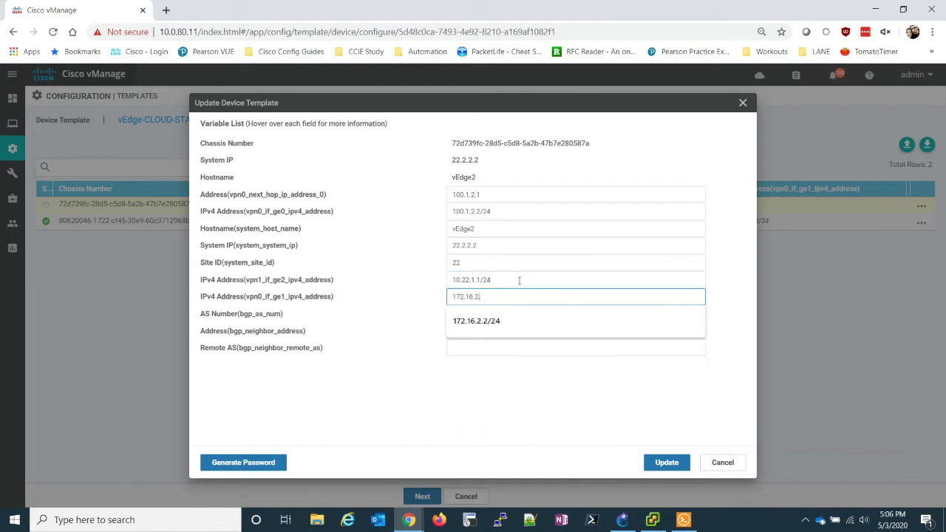
{"action": "type", "text": ".2/24"}
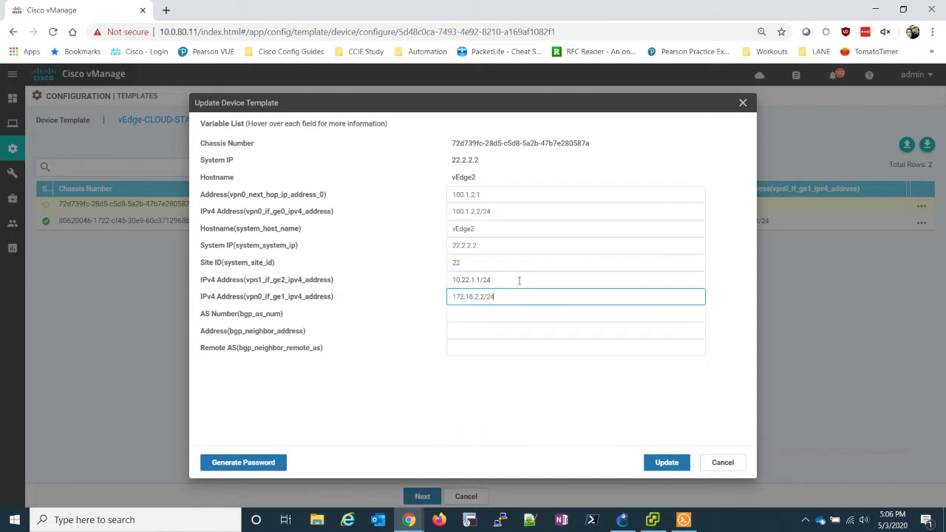
Step: Set vEdge2's BGP AS number to 22, neighbor address to 172.16.2.1 and remote AS to 100, and update its variables
{"action": "key", "text": "Tab"}
{"action": "type", "text": "22"}
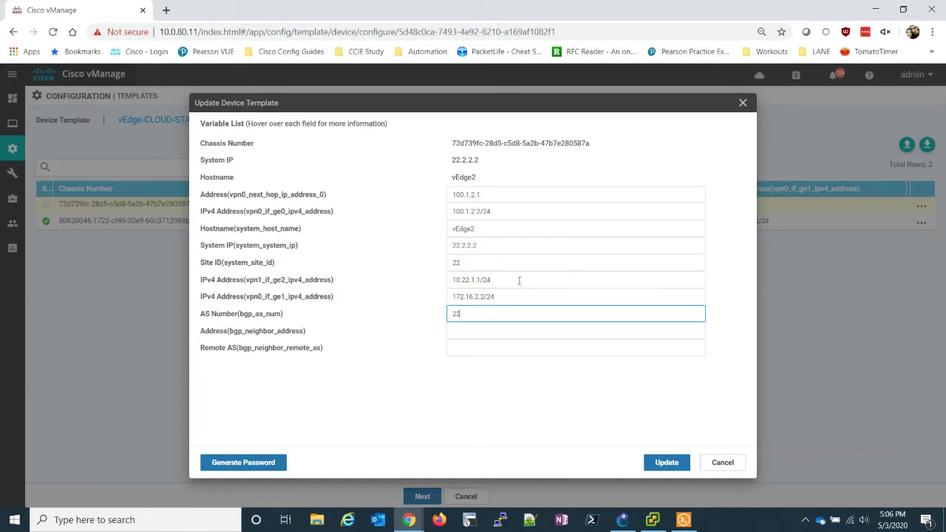
{"action": "key", "text": "Tab"}
{"action": "type", "text": "1"}
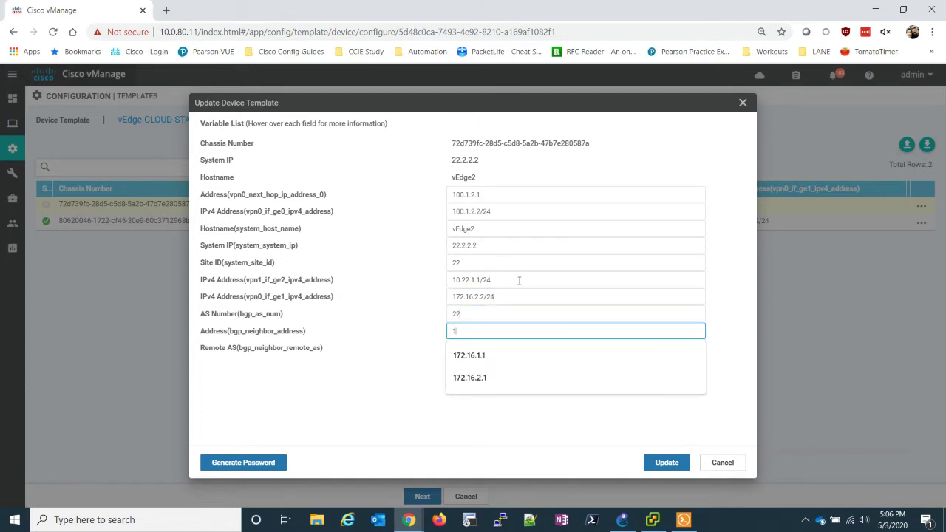
{"action": "type", "text": "72.16.2.1"}
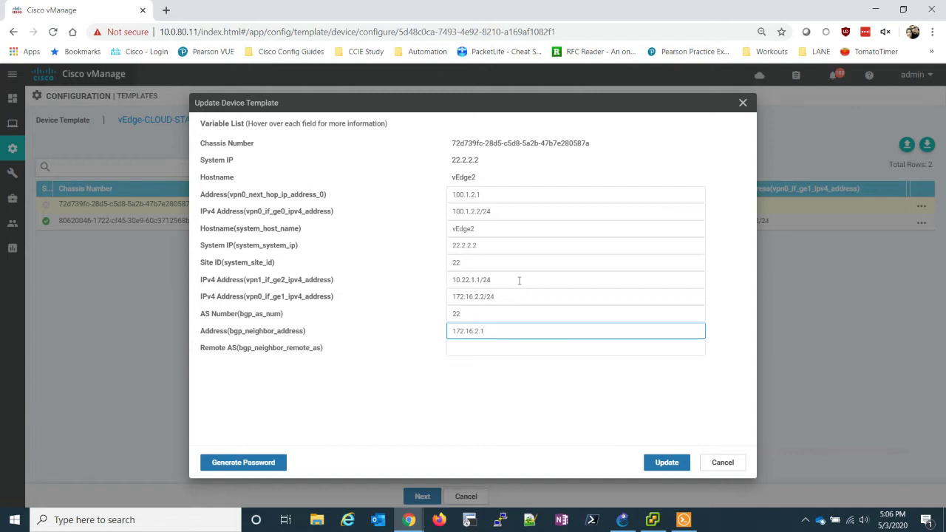
{"action": "key", "text": "Tab"}
{"action": "type", "text": "100"}
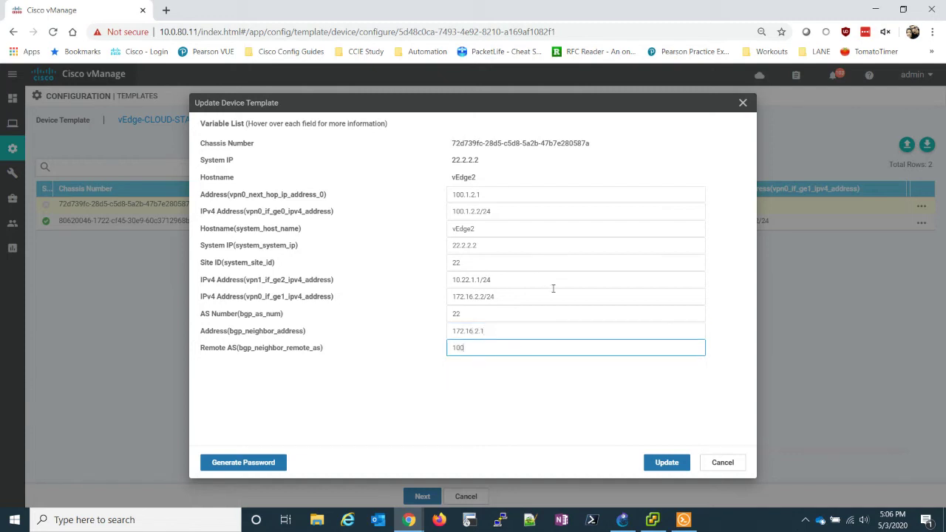
{"action": "left_click", "coordinate": [542, 391]}
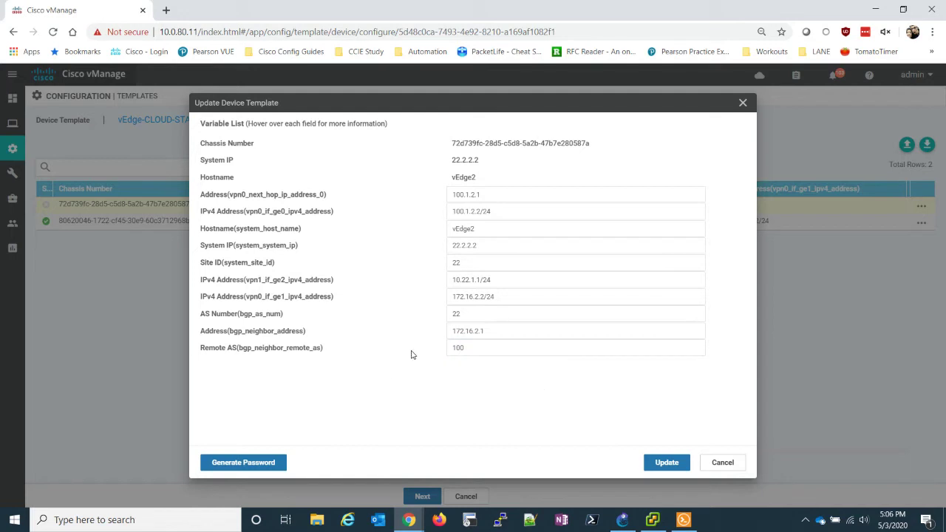
{"action": "left_click", "coordinate": [675, 466]}
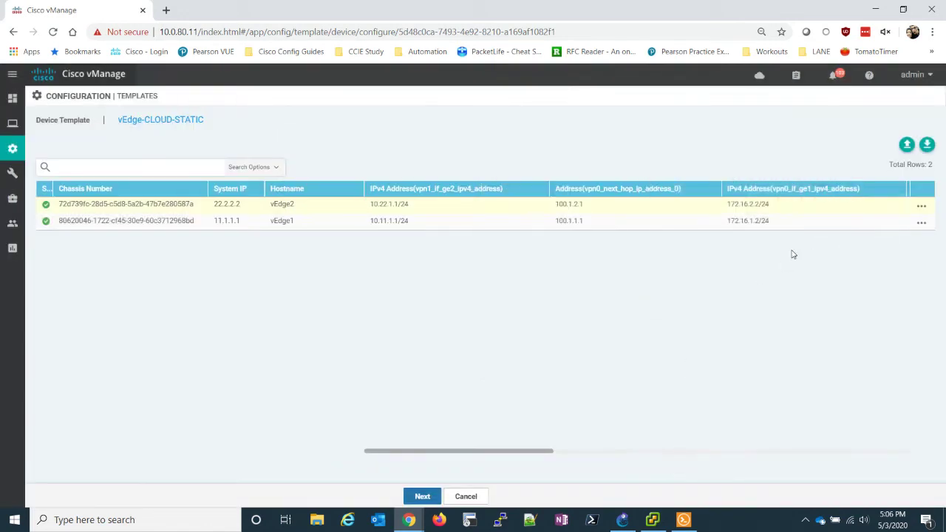
Step: Continue to the configuration preview and examine the BGP and ge0/1 changes in vEdge2's side-by-side config diff
{"action": "left_click", "coordinate": [422, 497]}
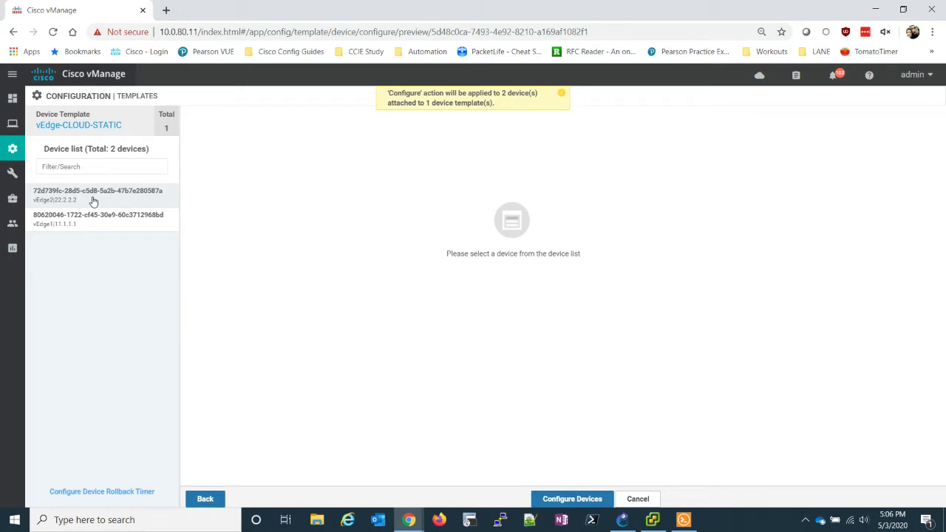
{"action": "left_click", "coordinate": [93, 201]}
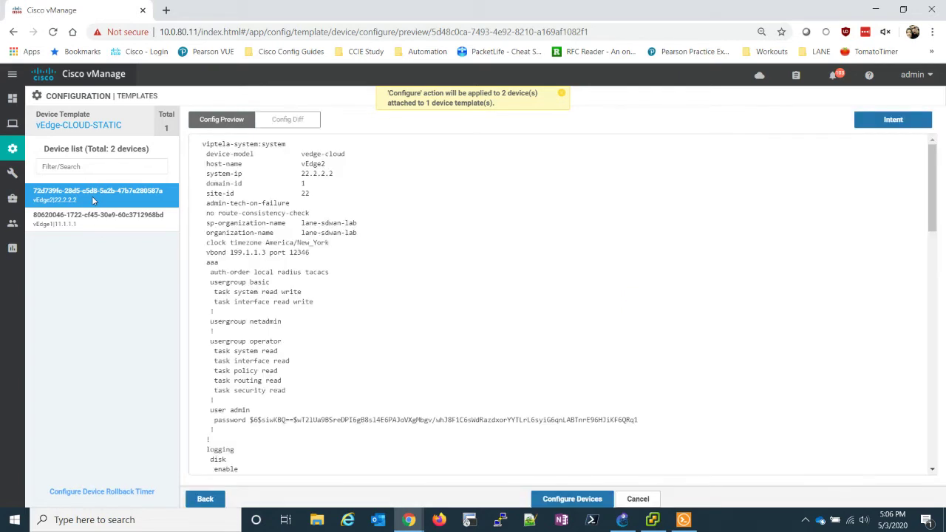
{"action": "left_click", "coordinate": [288, 119]}
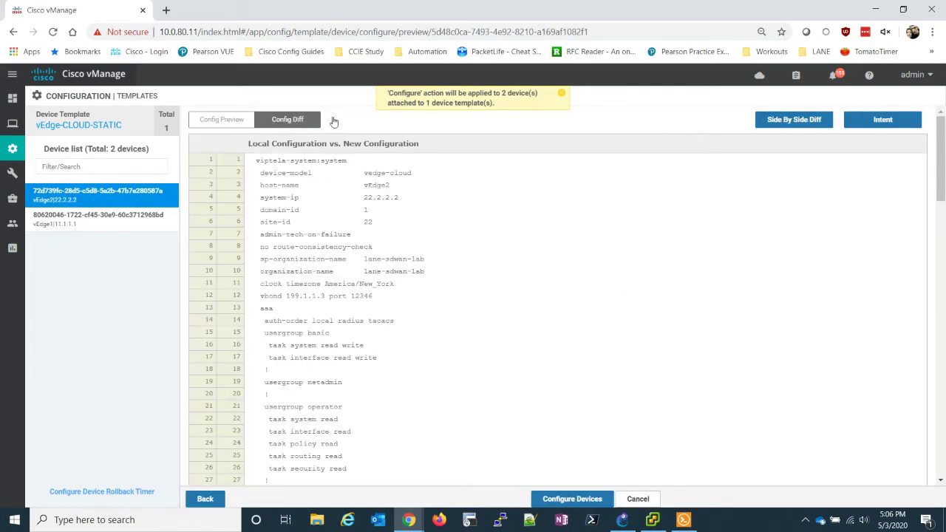
{"action": "left_click", "coordinate": [758, 122]}
{"action": "scroll", "coordinate": [735, 262], "scroll_direction": "down", "scroll_amount": 8}
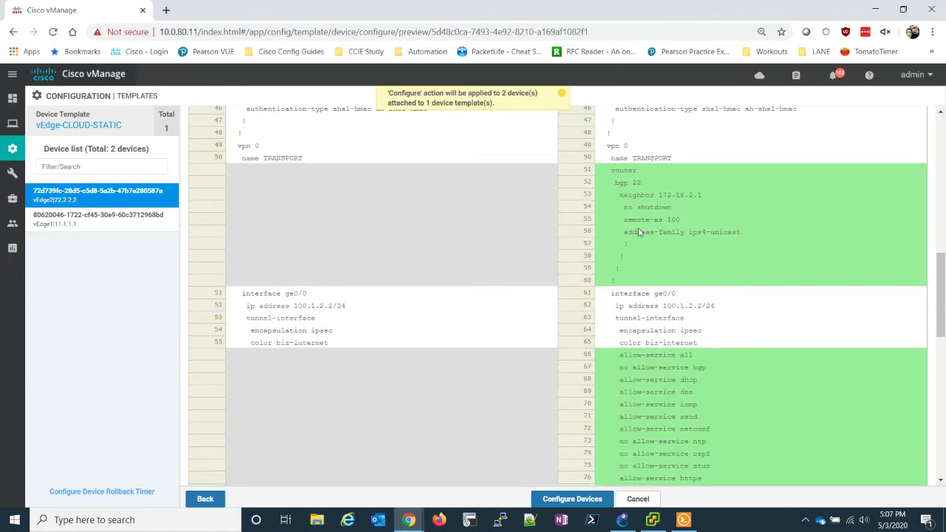
{"action": "scroll", "coordinate": [641, 233], "scroll_direction": "down", "scroll_amount": 2}
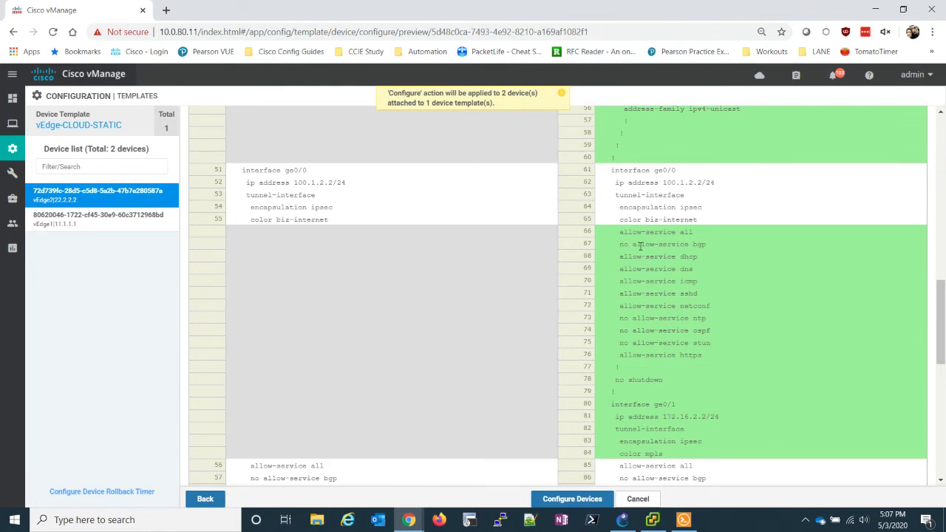
{"action": "scroll", "coordinate": [641, 246], "scroll_direction": "down", "scroll_amount": 3}
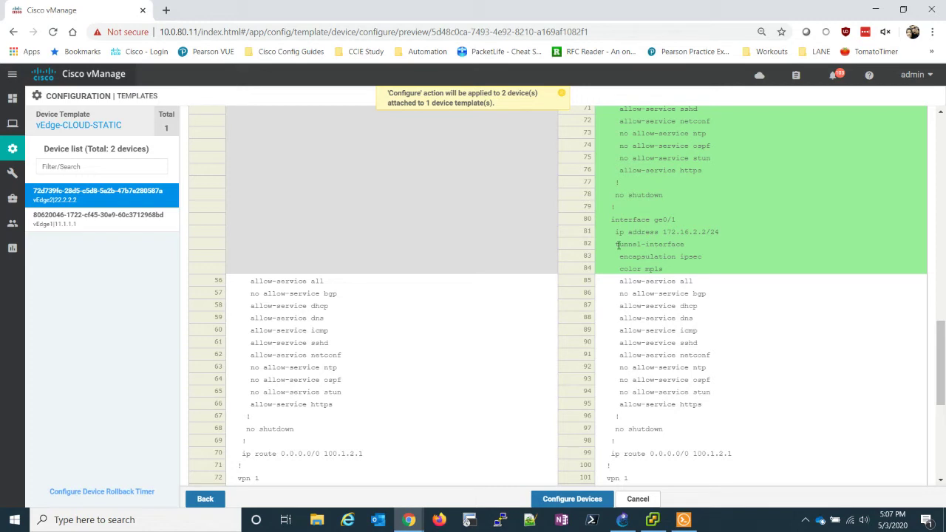
Step: Review the BGP and interface changes in vEdge1's side-by-side config diff
{"action": "left_click", "coordinate": [59, 219]}
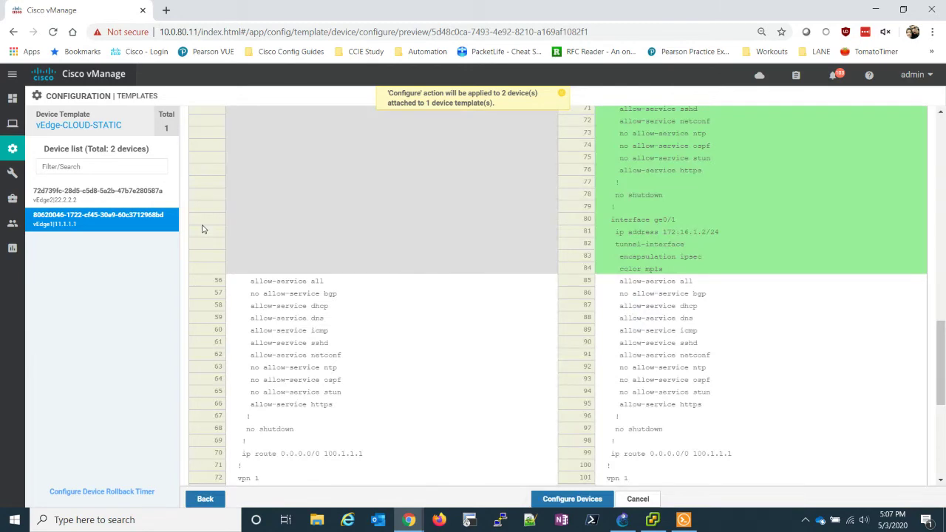
{"action": "scroll", "coordinate": [585, 304], "scroll_direction": "down", "scroll_amount": 4}
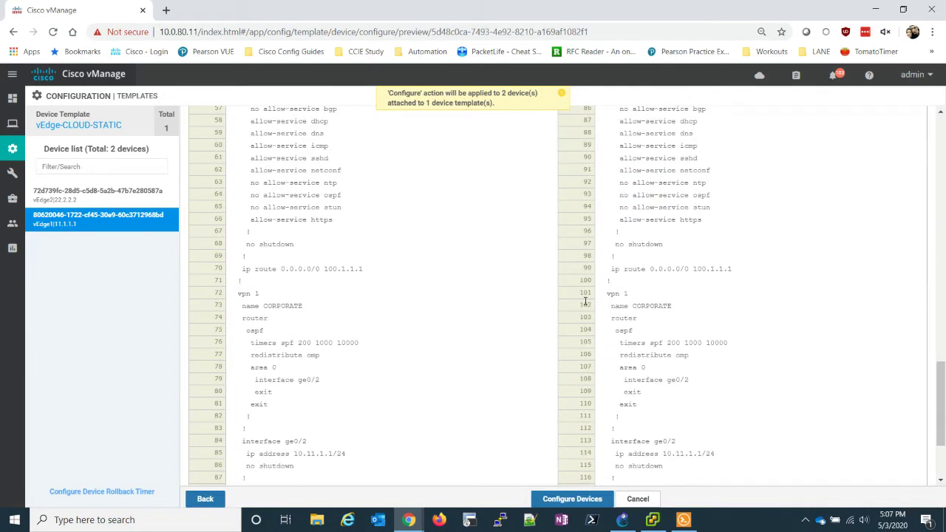
{"action": "scroll", "coordinate": [586, 301], "scroll_direction": "up", "scroll_amount": 6}
{"action": "scroll", "coordinate": [586, 302], "scroll_direction": "up", "scroll_amount": 2}
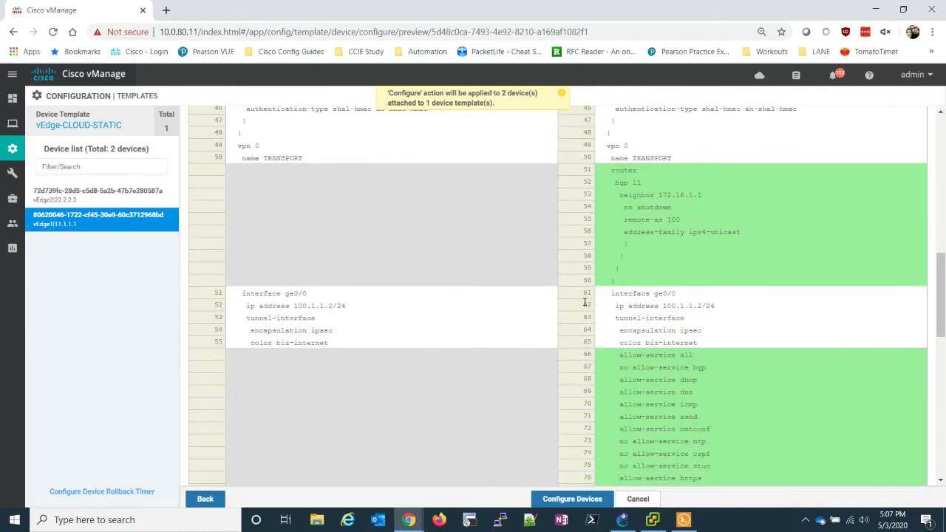
{"action": "scroll", "coordinate": [584, 302], "scroll_direction": "up", "scroll_amount": 2}
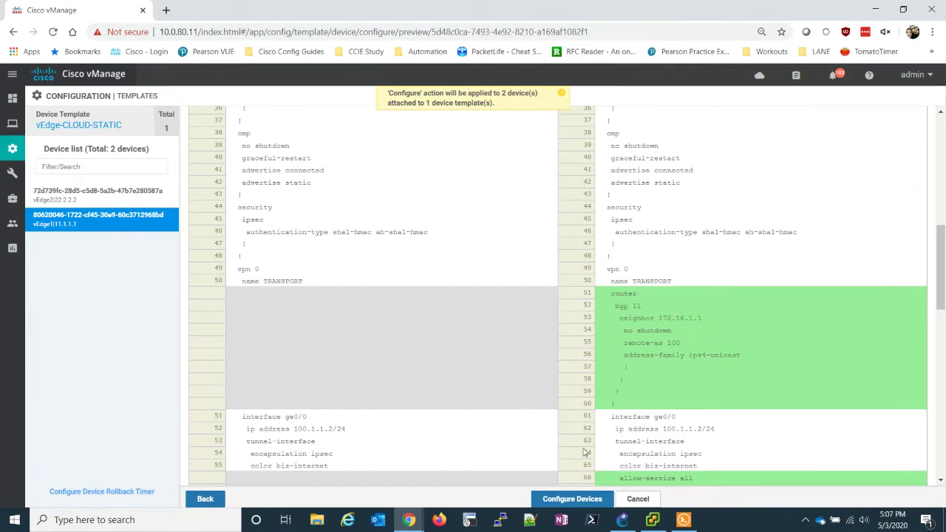
Step: Push the configuration to both devices, confirming the changes on 2 devices, and refresh the task status
{"action": "left_click", "coordinate": [552, 500]}
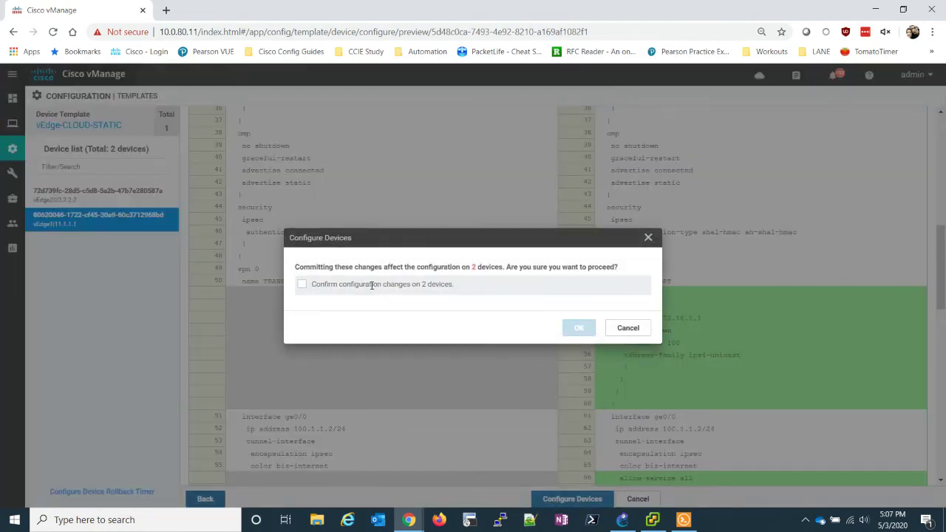
{"action": "left_click", "coordinate": [302, 284]}
{"action": "left_click", "coordinate": [578, 330]}
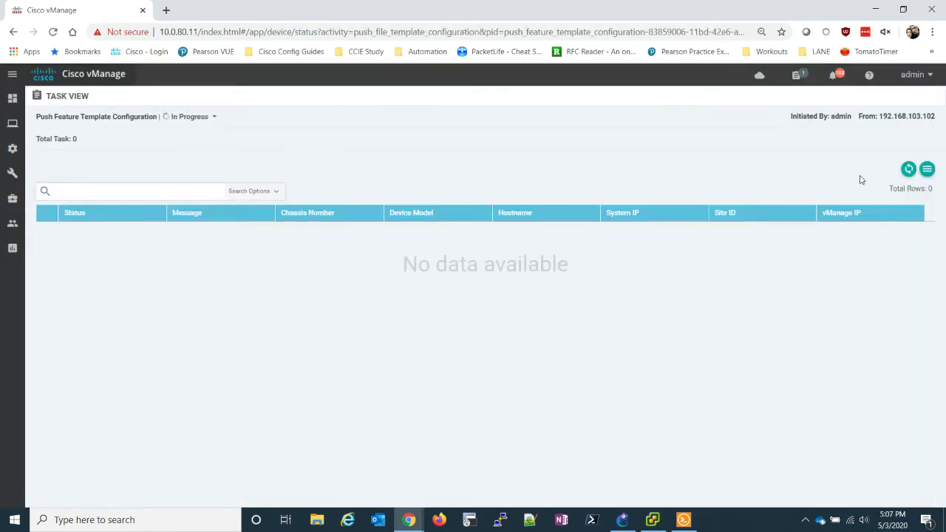
{"action": "left_click", "coordinate": [909, 172]}
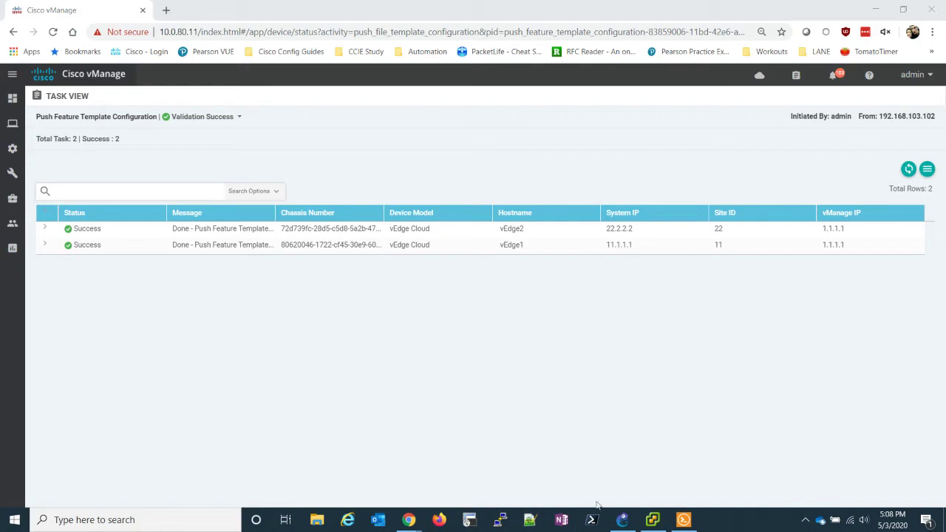
Step: Switch to Solar-PuTTY and run sh int | tab in the vEdge-2 session to check ge0/1's IP address
{"action": "left_click", "coordinate": [684, 520]}
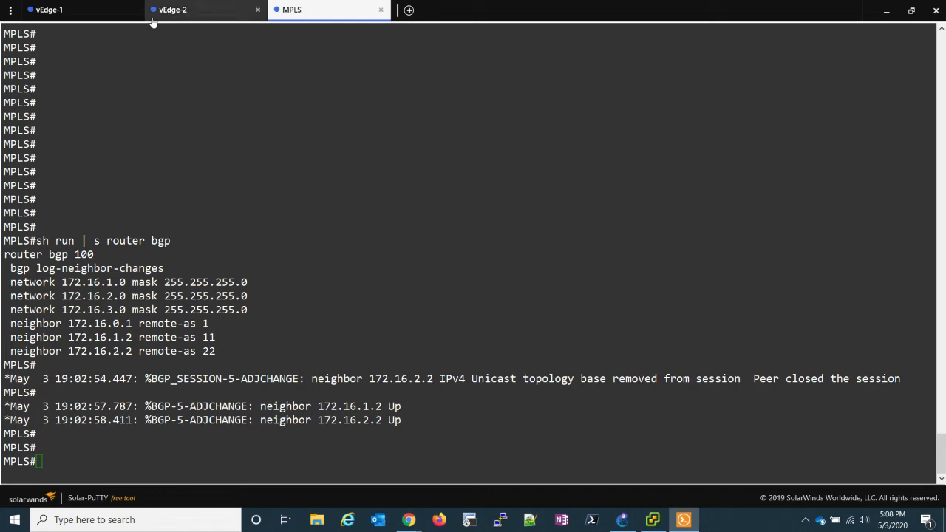
{"action": "left_click", "coordinate": [175, 12]}
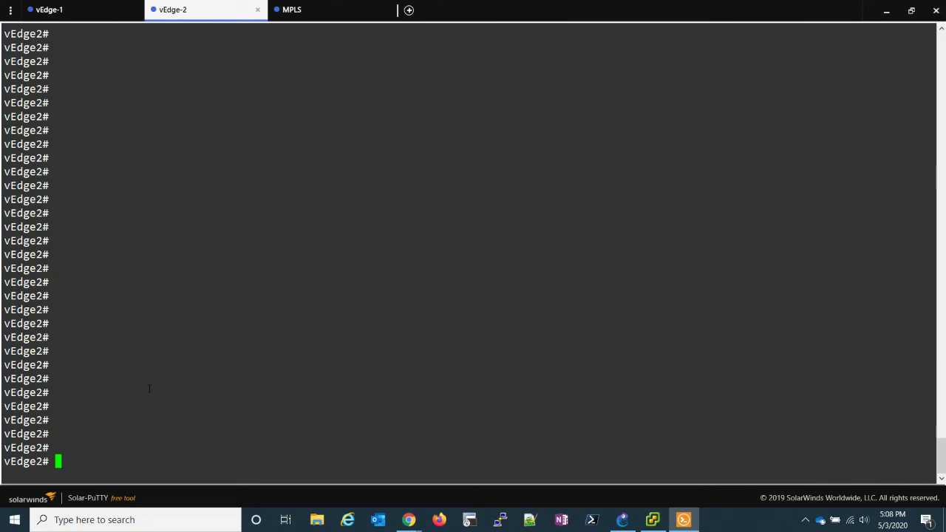
{"action": "type", "text": "sh int | tab"}
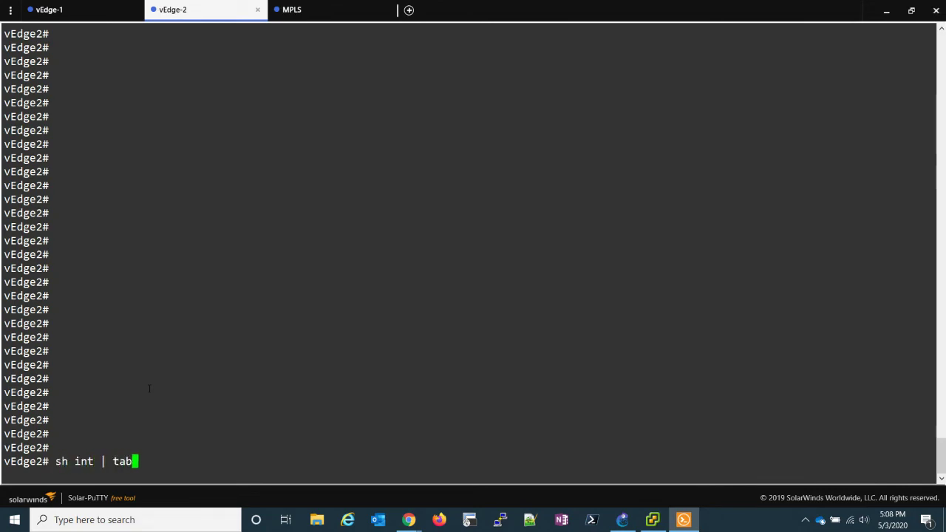
{"action": "key", "text": "Return"}
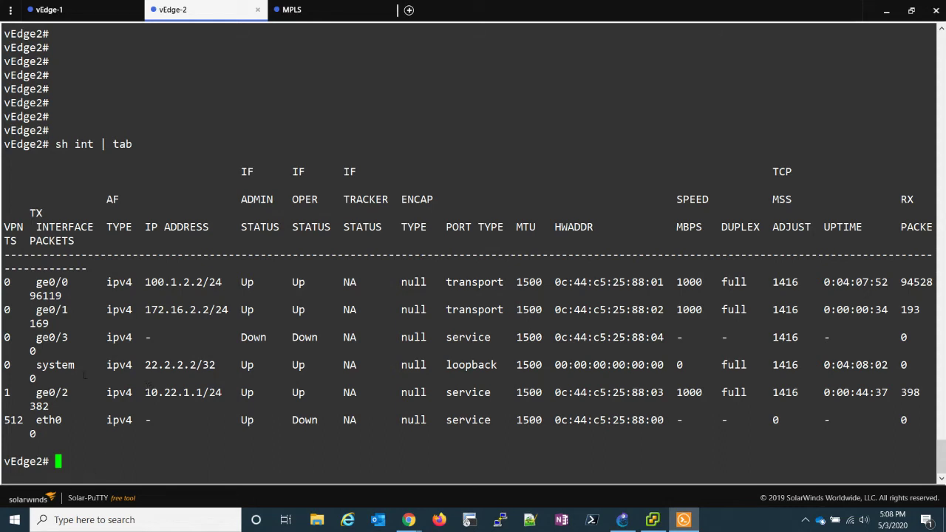
{"action": "left_click_drag", "start_coordinate": [146, 310], "coordinate": [230, 311]}
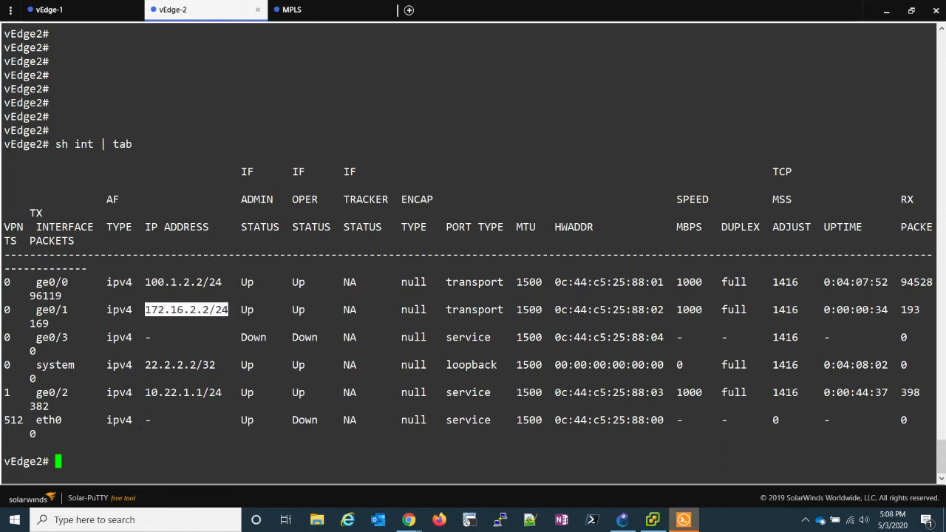
Step: Run show ip route on vEdge2 and examine the OMP routes to 10.11.11.1/32, comparing their TLOC IPs and colors
{"action": "left_click", "coordinate": [122, 463]}
{"action": "type", "text": "show ip "}
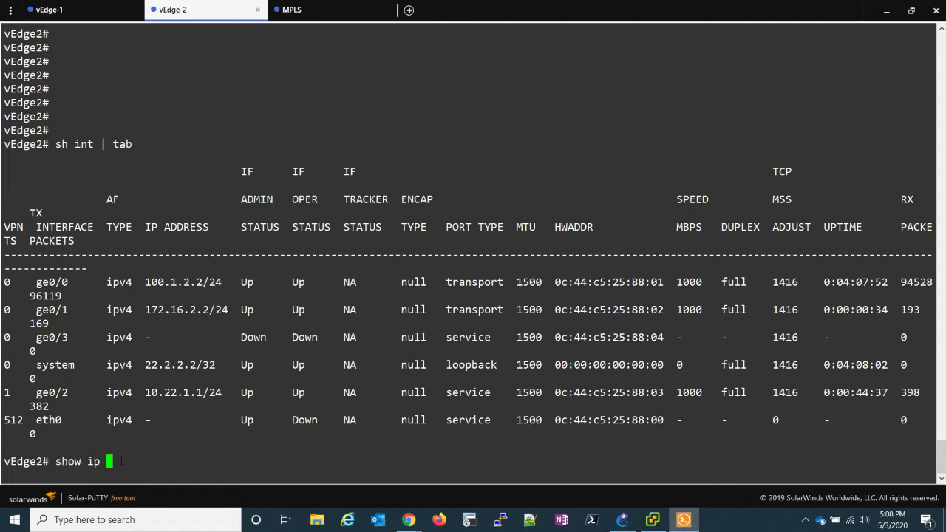
{"action": "type", "text": "route"}
{"action": "key", "text": "Return"}
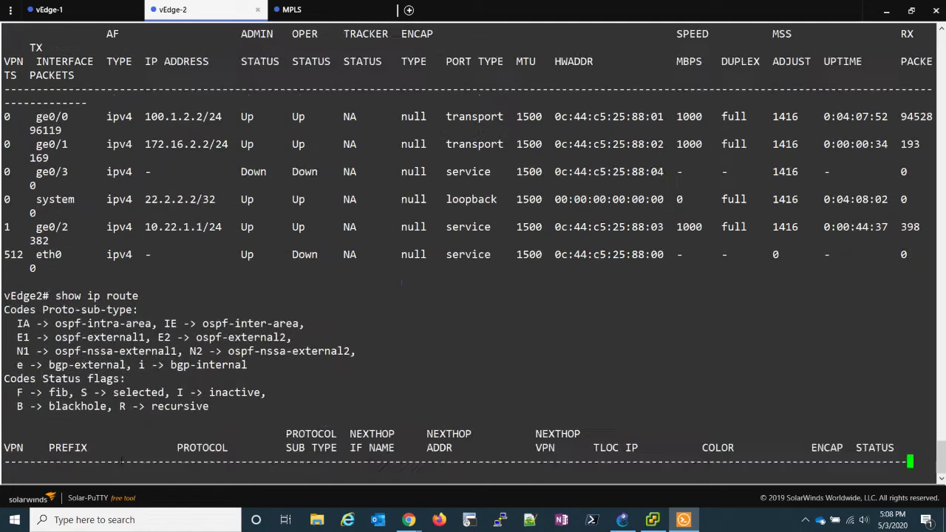
{"action": "key", "text": "q"}
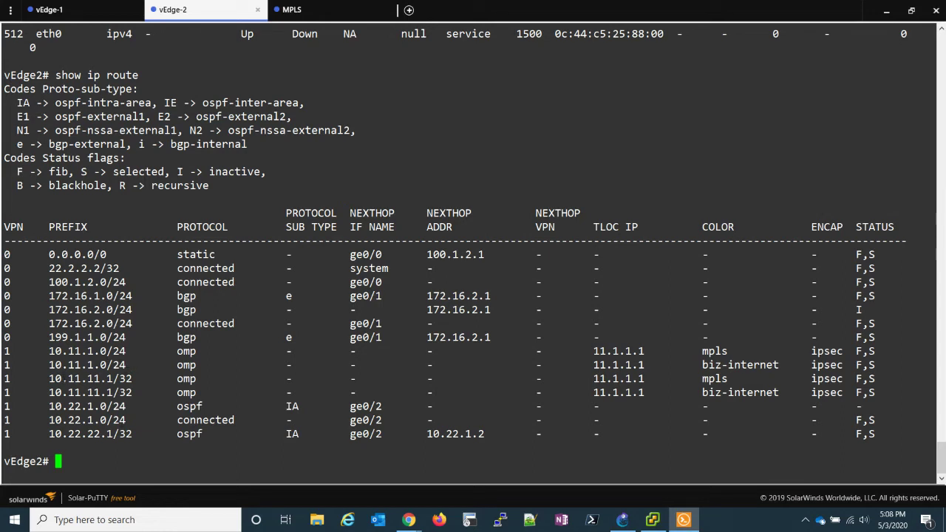
{"action": "left_click_drag", "start_coordinate": [43, 379], "coordinate": [138, 378]}
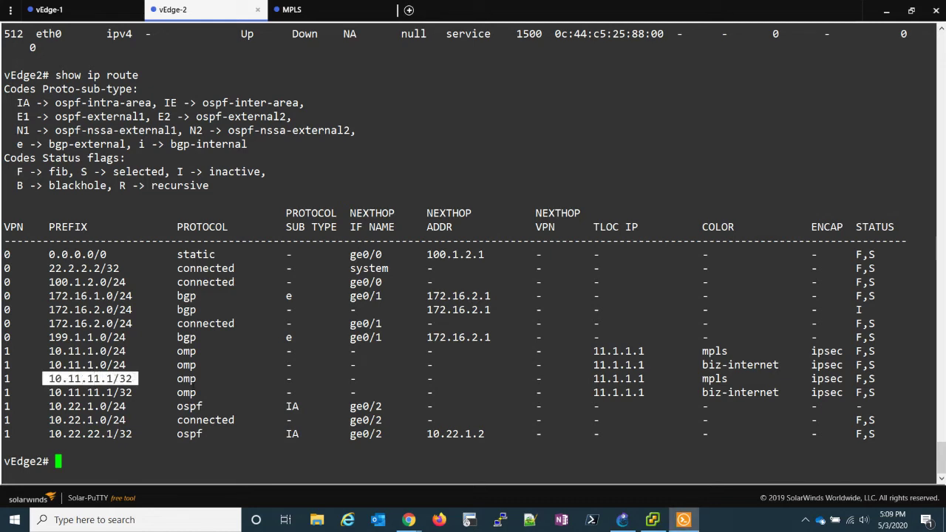
{"action": "left_click_drag", "start_coordinate": [191, 378], "coordinate": [196, 379]}
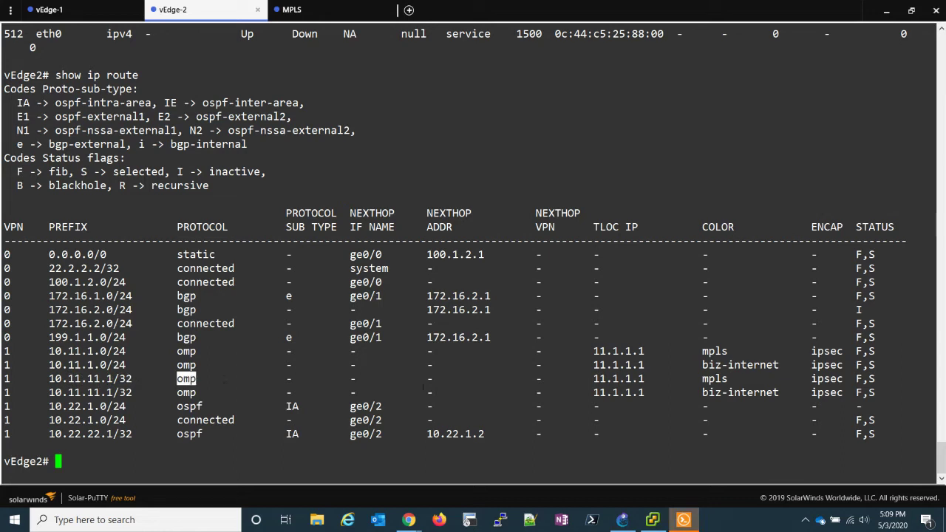
{"action": "left_click_drag", "start_coordinate": [588, 379], "coordinate": [739, 378]}
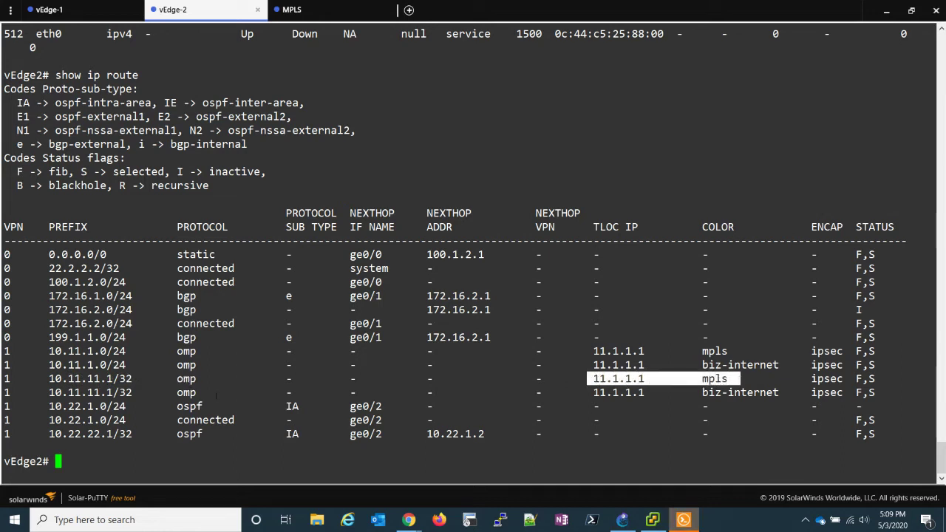
{"action": "left_click_drag", "start_coordinate": [49, 393], "coordinate": [197, 393]}
{"action": "left_click_drag", "start_coordinate": [594, 392], "coordinate": [780, 393]}
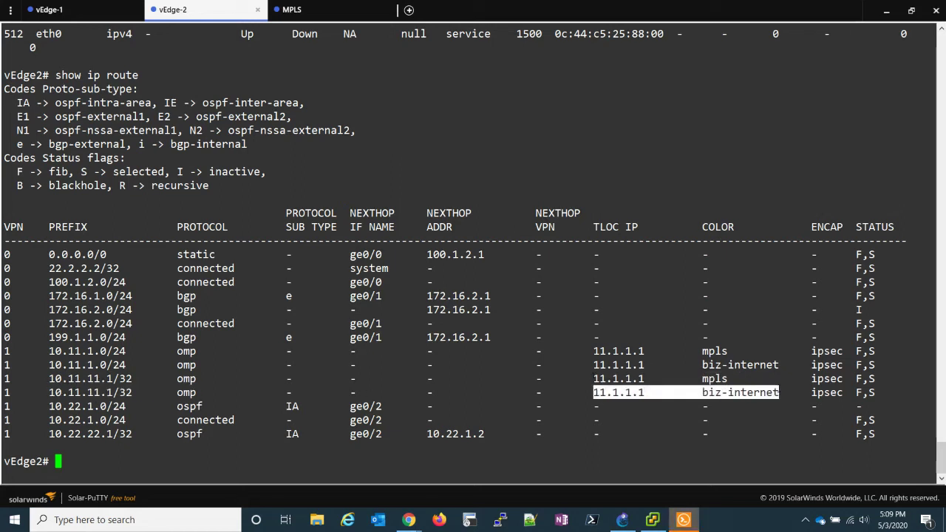
{"action": "left_click", "coordinate": [766, 393]}
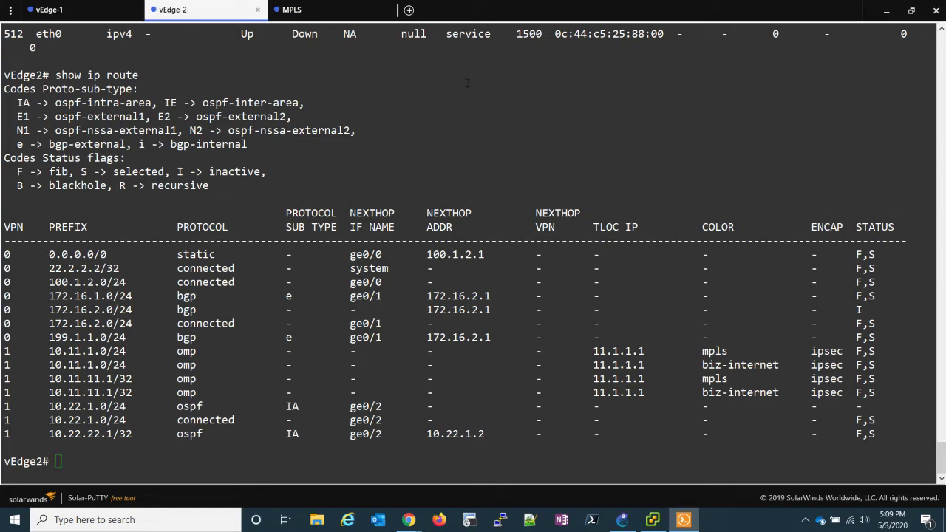
Step: Switch to vManage in Chrome and open the Simulate Flows troubleshooting tool for vEdge1 from network monitoring
{"action": "mouse_move", "coordinate": [409, 520]}
{"action": "left_click", "coordinate": [375, 492]}
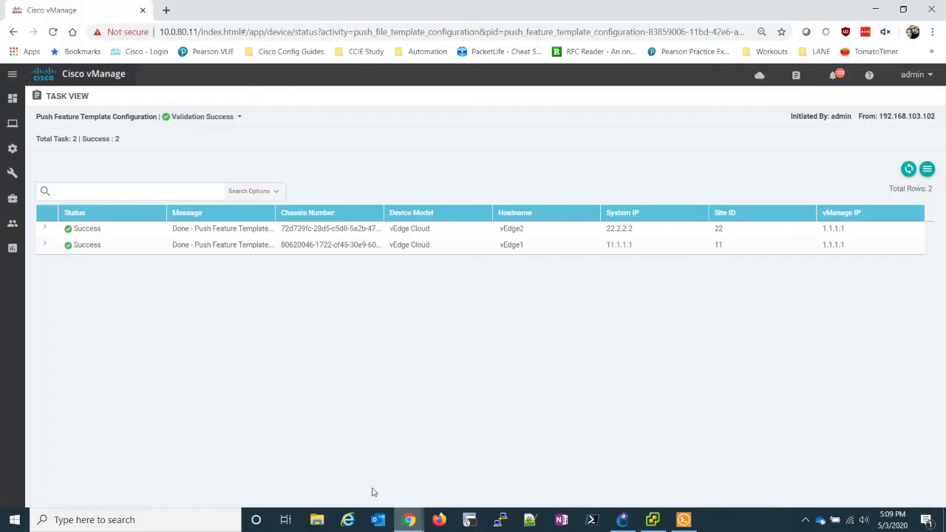
{"action": "mouse_move", "coordinate": [14, 123]}
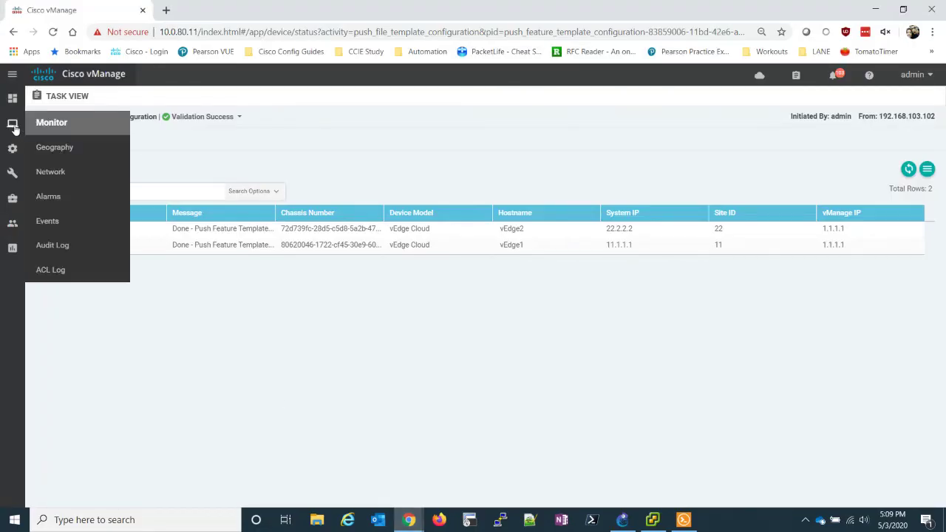
{"action": "left_click", "coordinate": [50, 174]}
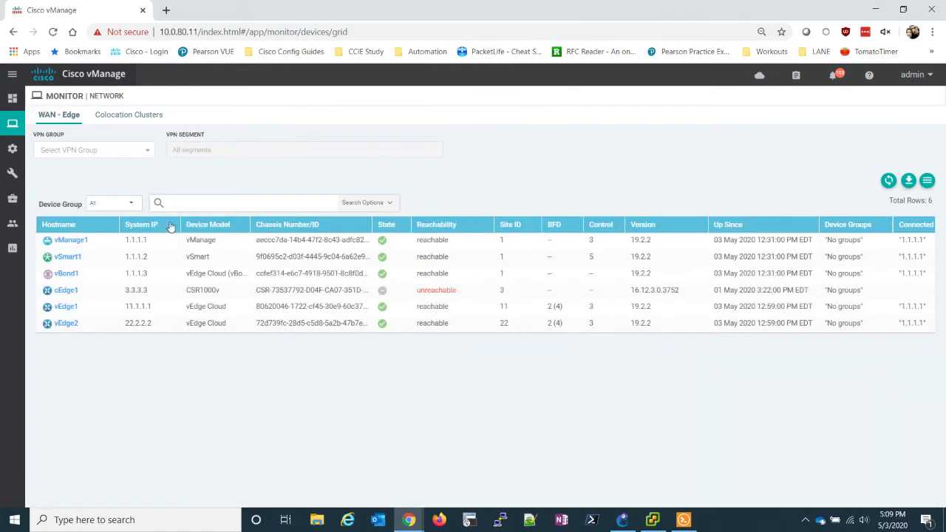
{"action": "left_click", "coordinate": [65, 308]}
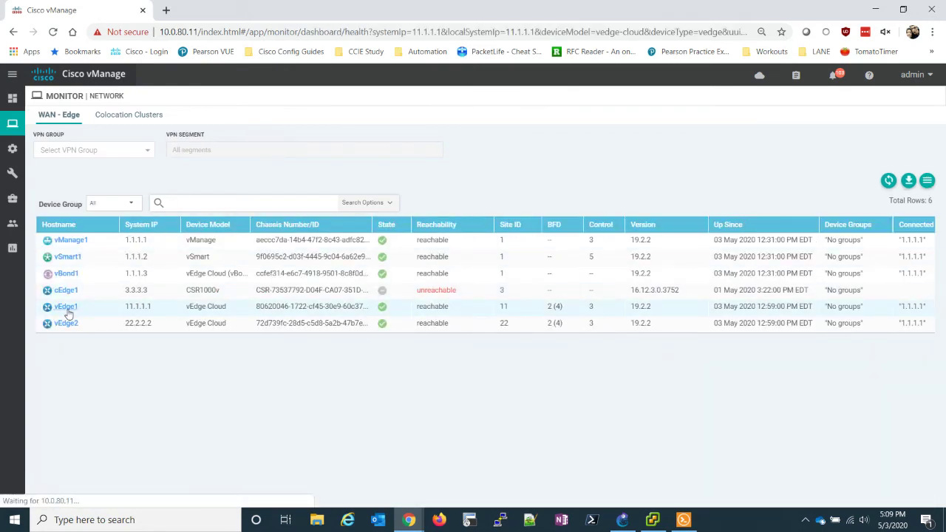
{"action": "scroll", "coordinate": [99, 224], "scroll_direction": "down", "scroll_amount": 3}
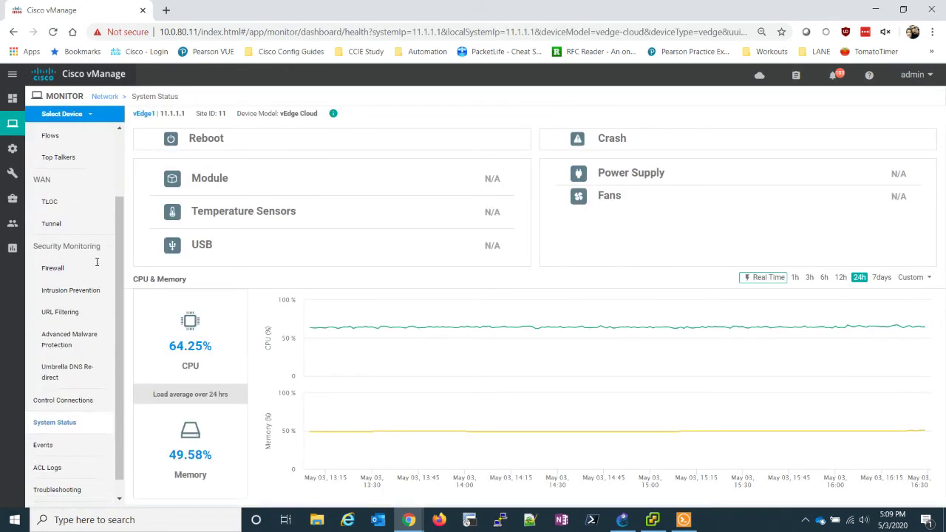
{"action": "left_click", "coordinate": [60, 471]}
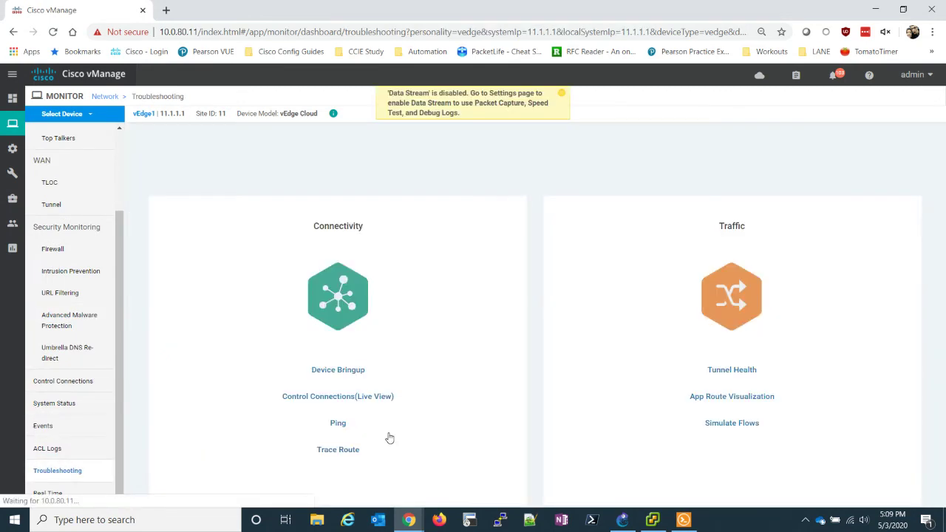
{"action": "left_click", "coordinate": [722, 428]}
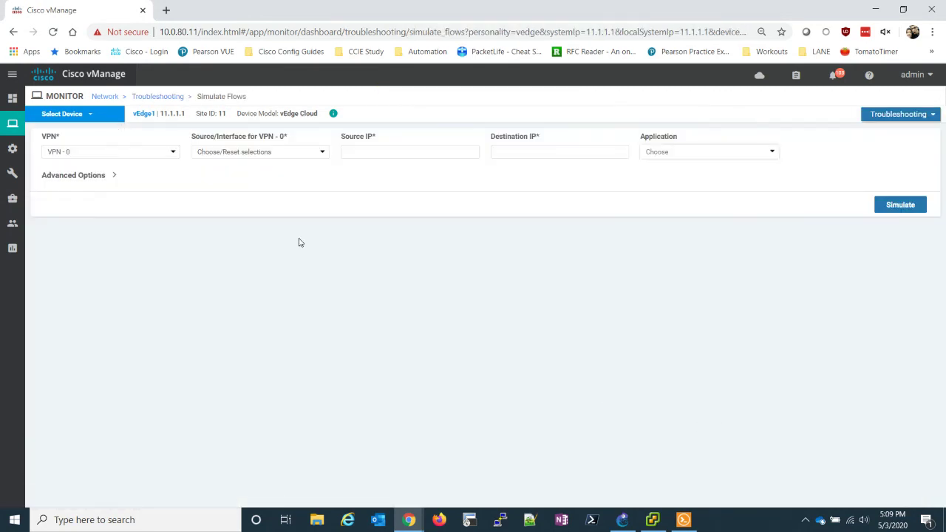
Step: Set up the simulated flow with VPN - 1, source interface ge0/2 - ipv4 - 10.11.1.1 and destination IP 10.22.1.1
{"action": "left_click", "coordinate": [169, 153]}
{"action": "left_click", "coordinate": [149, 172]}
{"action": "left_click", "coordinate": [307, 156]}
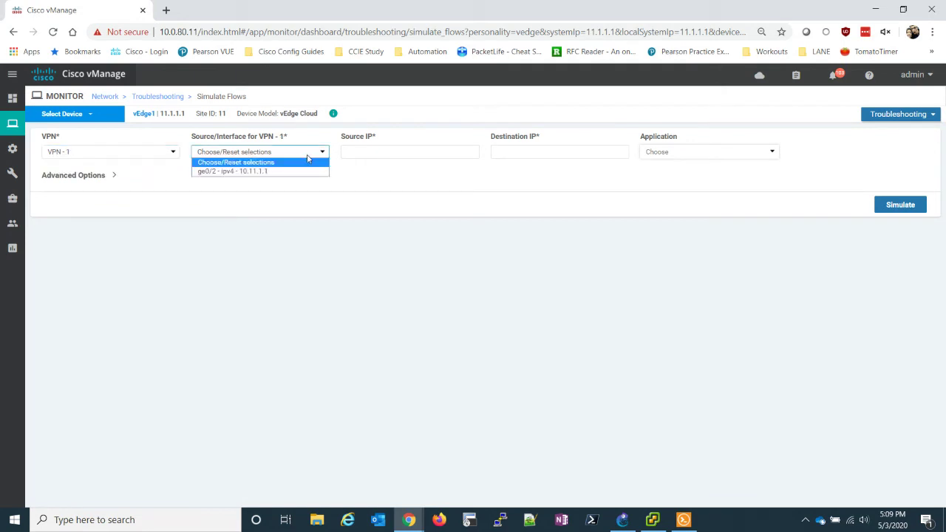
{"action": "left_click", "coordinate": [271, 171]}
{"action": "left_click", "coordinate": [536, 150]}
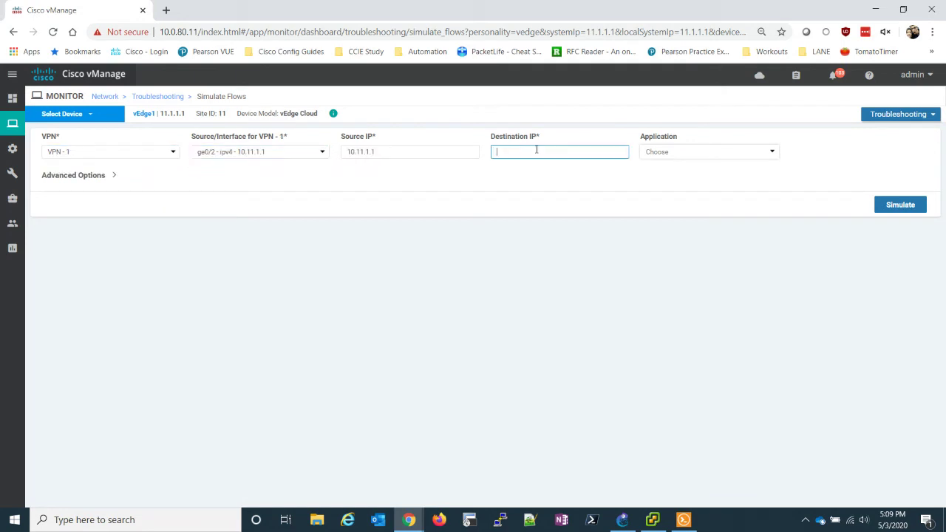
{"action": "type", "text": "10.22.1.1"}
Step: Check vEdge2's ge0/2 address in the earlier Solar-PuTTY interface output, then return to the flow simulation
{"action": "left_click", "coordinate": [684, 520]}
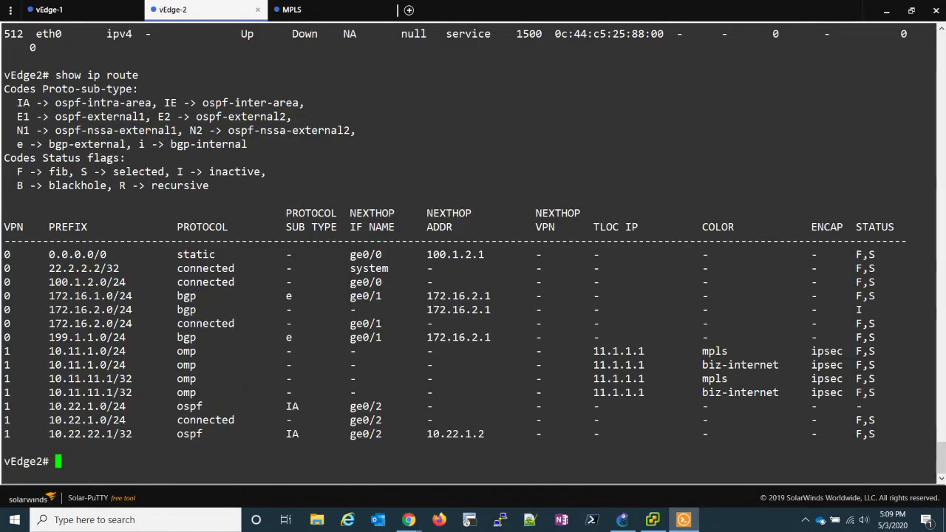
{"action": "scroll", "coordinate": [229, 385], "scroll_direction": "up", "scroll_amount": 15}
{"action": "scroll", "coordinate": [228, 384], "scroll_direction": "down", "scroll_amount": 10}
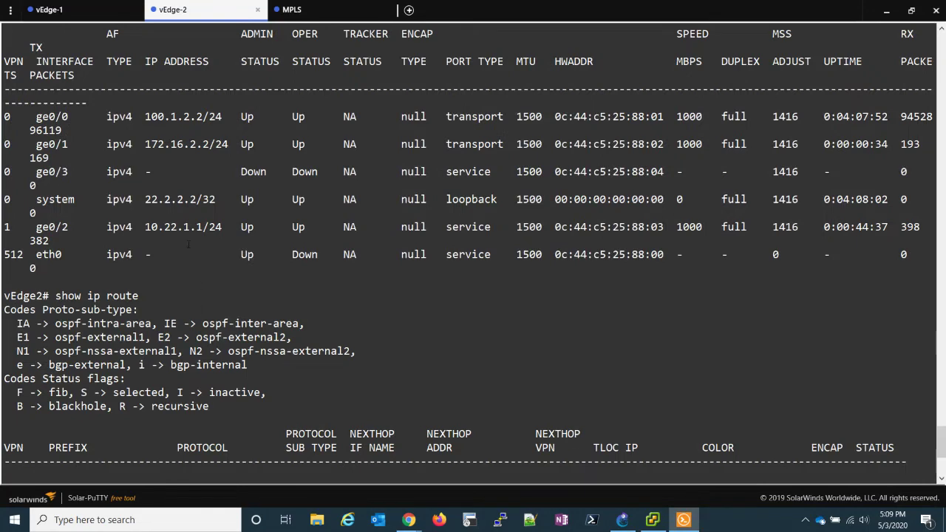
{"action": "left_click_drag", "start_coordinate": [146, 227], "coordinate": [222, 227]}
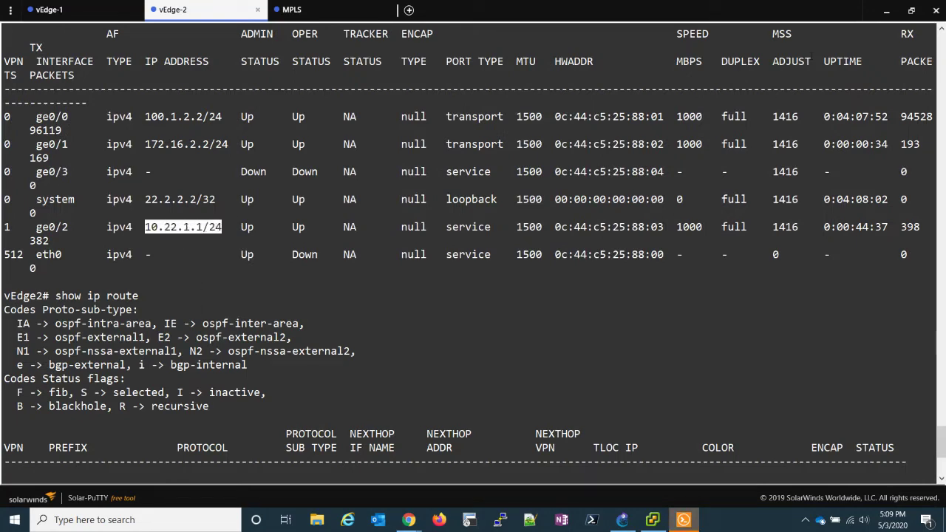
{"action": "left_click", "coordinate": [887, 12]}
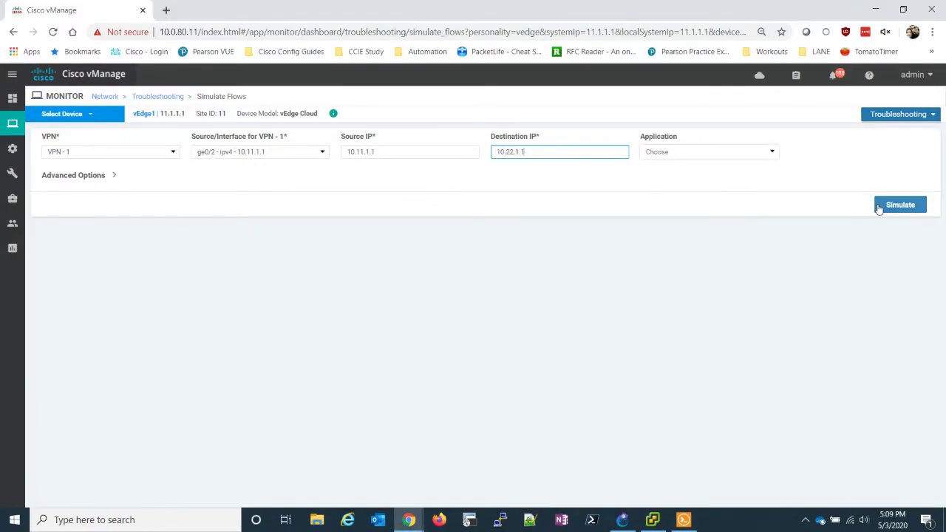
Step: Run the flow simulation and examine the next-hop paths in its output
{"action": "left_click", "coordinate": [887, 207]}
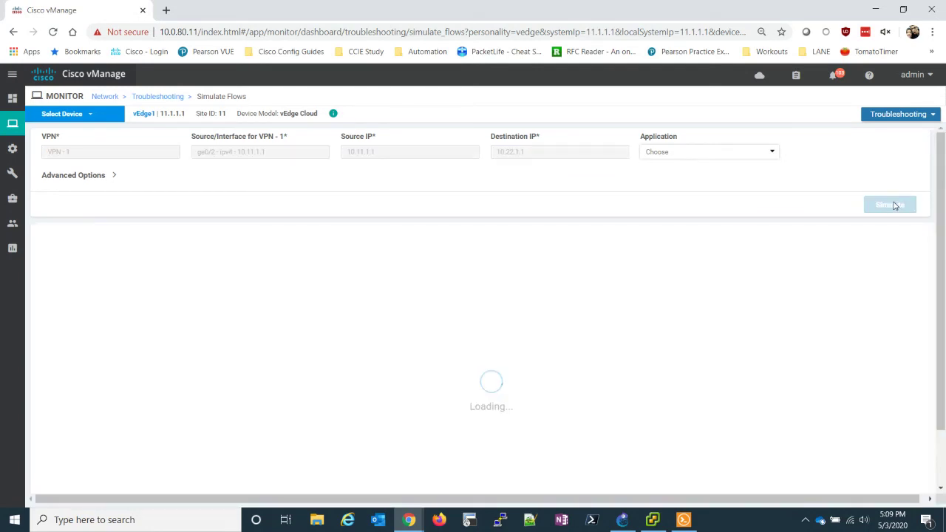
{"action": "scroll", "coordinate": [891, 204], "scroll_direction": "down", "scroll_amount": 2}
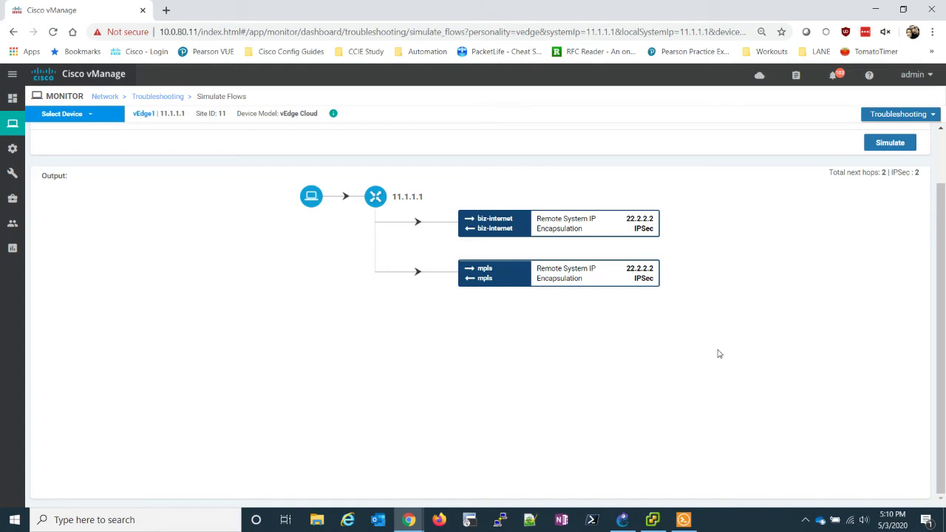
{"action": "left_click", "coordinate": [680, 520]}
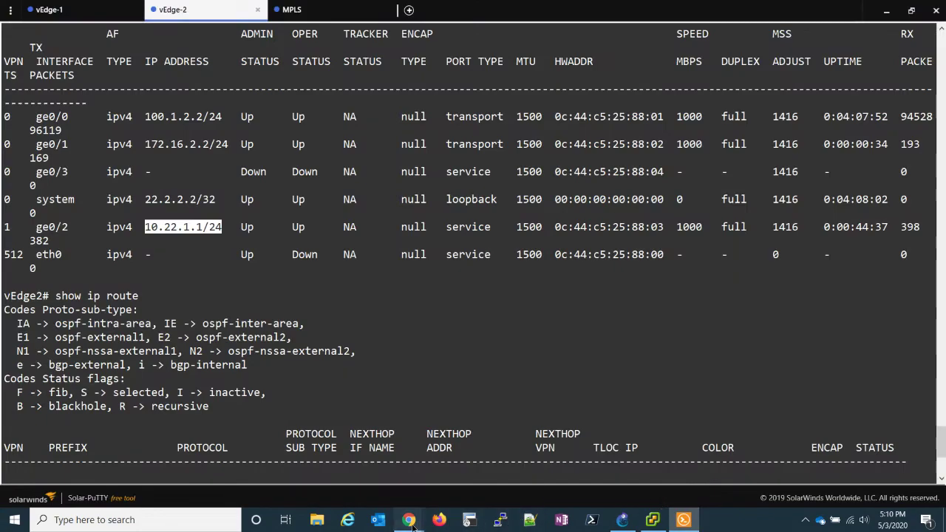
{"action": "mouse_move", "coordinate": [409, 520]}
{"action": "left_click", "coordinate": [376, 504]}
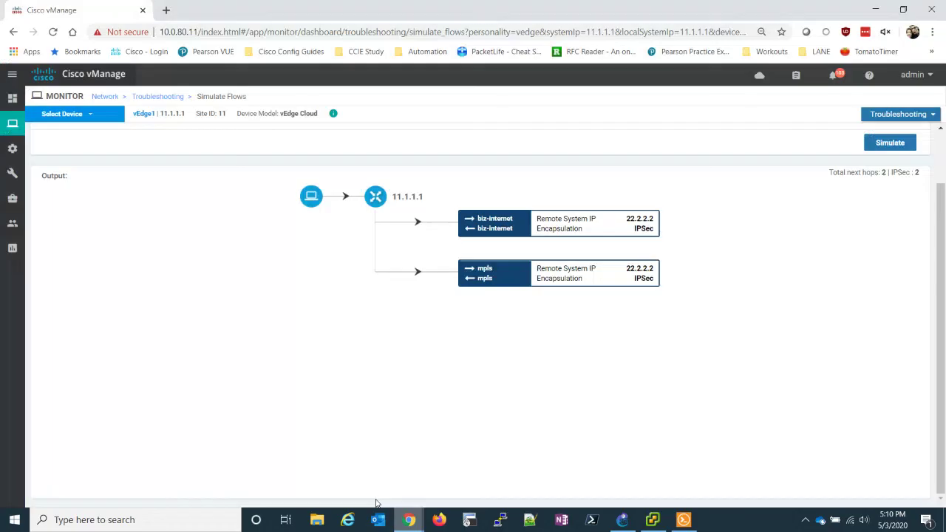
Step: Switch to GNS3, open a console session to router R1 and bring up a fresh prompt
{"action": "left_click", "coordinate": [627, 520]}
{"action": "right_click", "coordinate": [662, 195]}
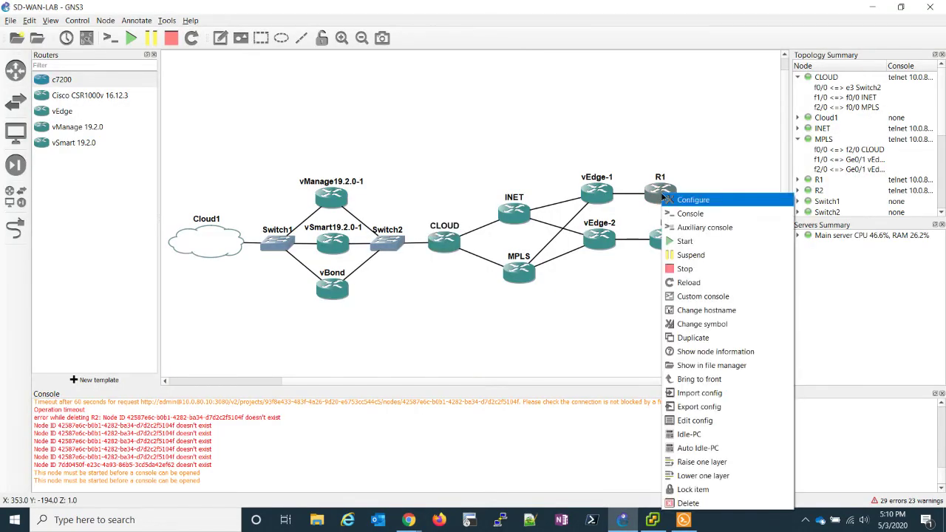
{"action": "left_click", "coordinate": [693, 226]}
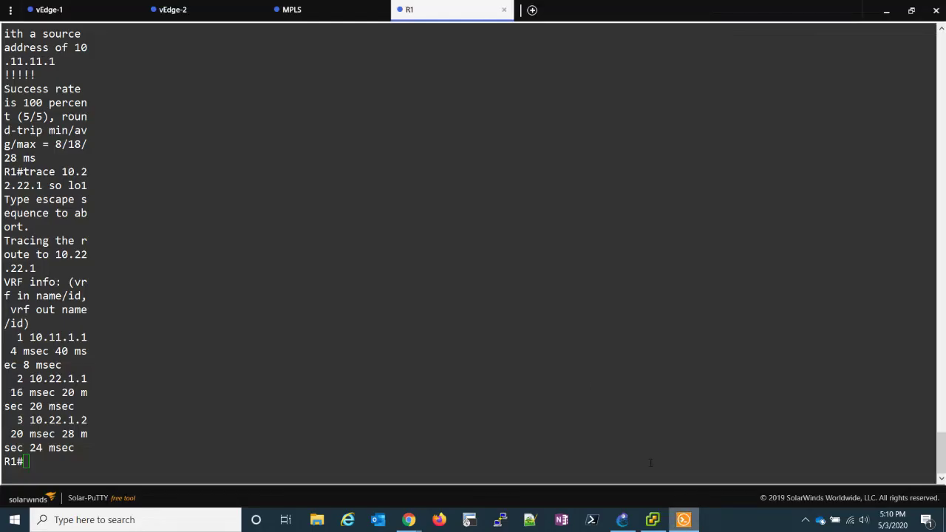
{"action": "key", "text": "Return"}
{"action": "key", "text": "Return"}
{"action": "key", "text": "Return"}
{"action": "key", "text": "Return"}
{"action": "key", "text": "Return"}
{"action": "key", "text": "Return"}
{"action": "key", "text": "Return"}
{"action": "key", "text": "Return"}
{"action": "key", "text": "Return"}
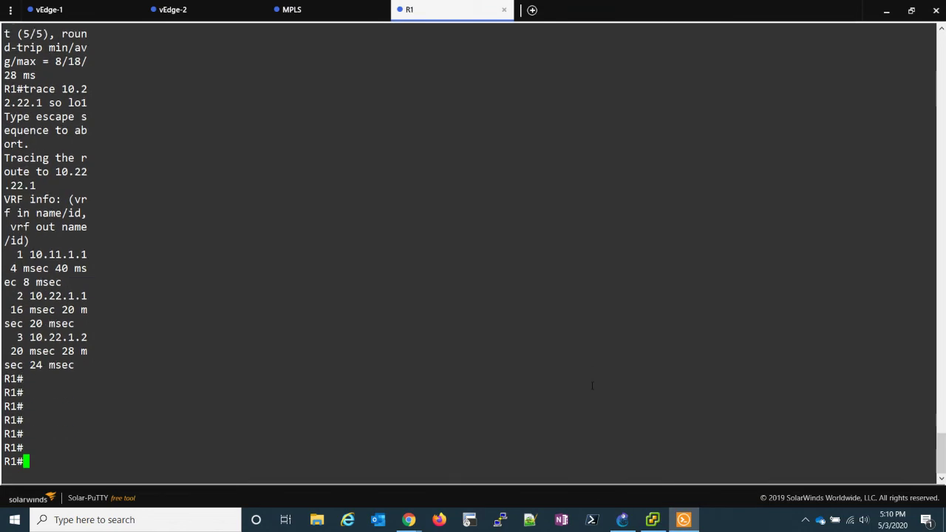
Step: Display R1's OSPF routes with show ip route ospf
{"action": "type", "text": "show ip "}
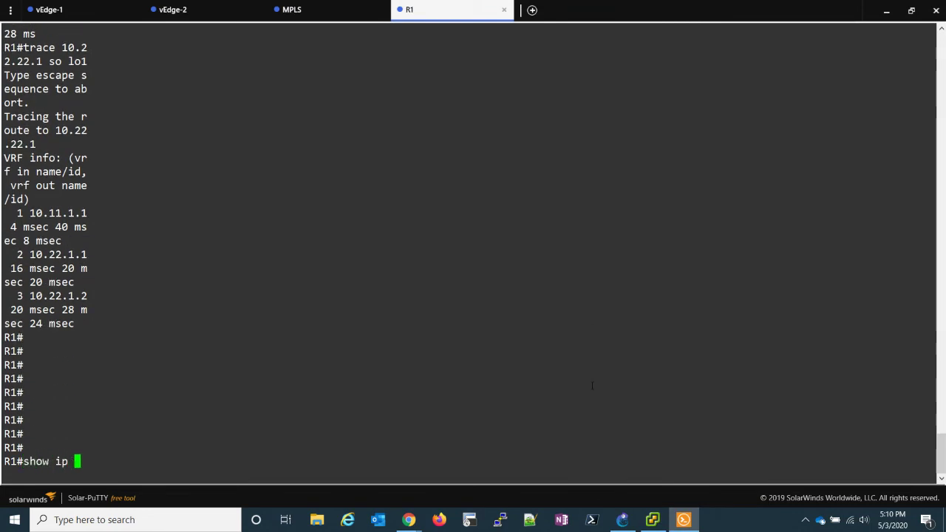
{"action": "type", "text": "route ospf"}
{"action": "key", "text": "Return"}
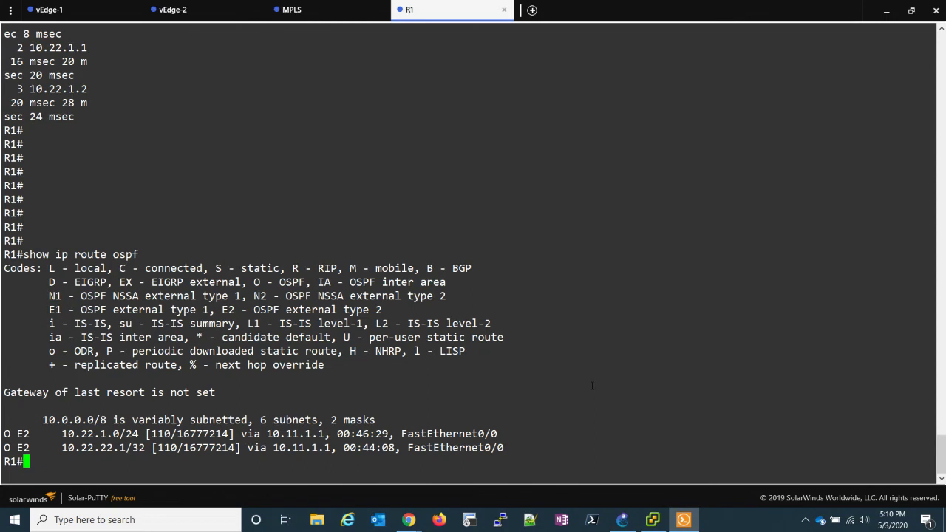
Step: Trace the route from R1 to 10.22.22.1 and compare the path with the GNS3 topology
{"action": "type", "text": "trace 10.22.22.1"}
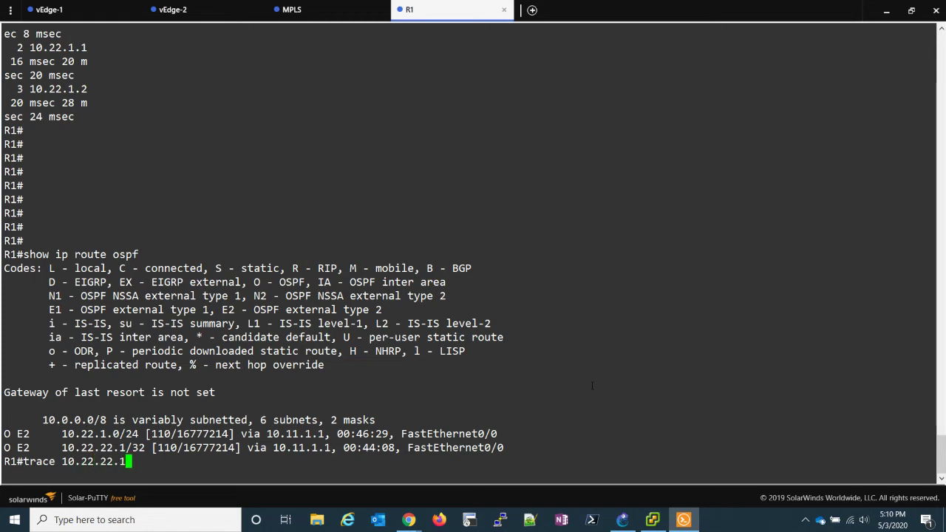
{"action": "key", "text": "Return"}
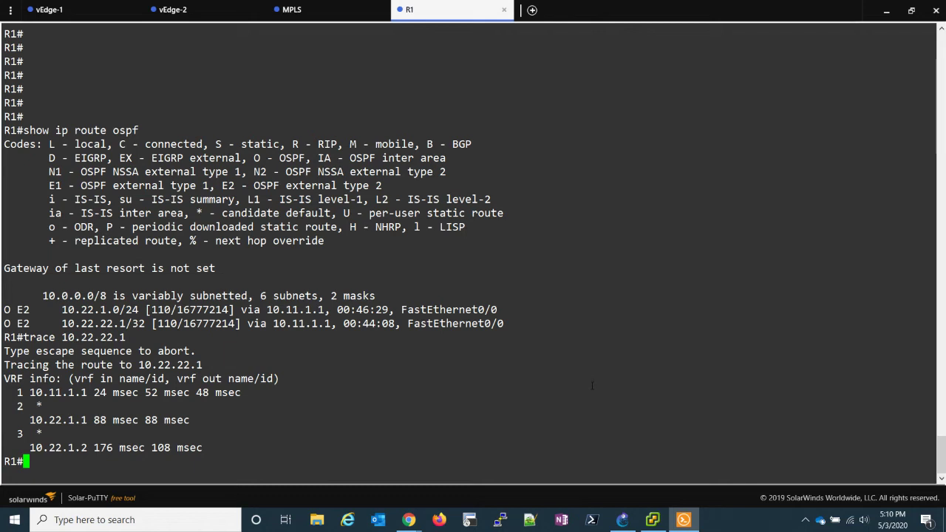
{"action": "left_click", "coordinate": [622, 520]}
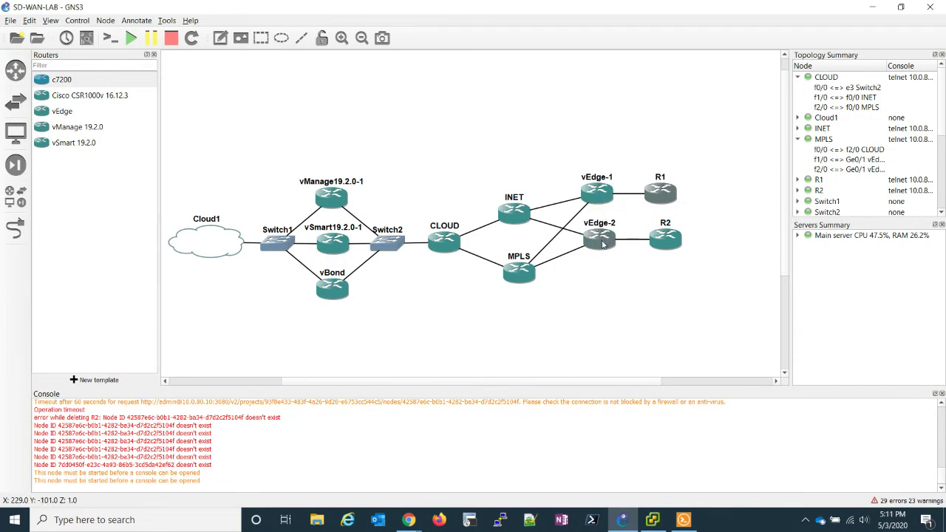
{"action": "left_click", "coordinate": [682, 523]}
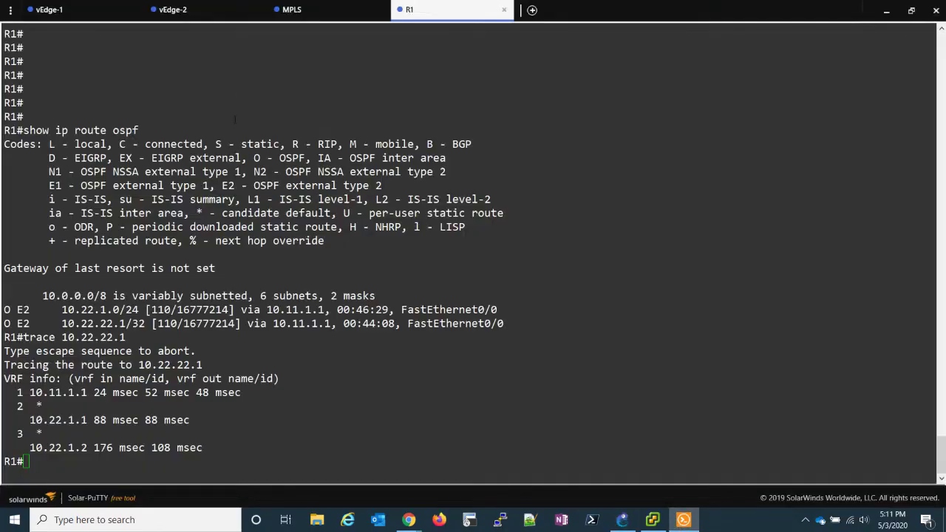
Step: Switch to the vEdge-2 console session, bring up a fresh prompt and begin a show command
{"action": "left_click", "coordinate": [194, 10]}
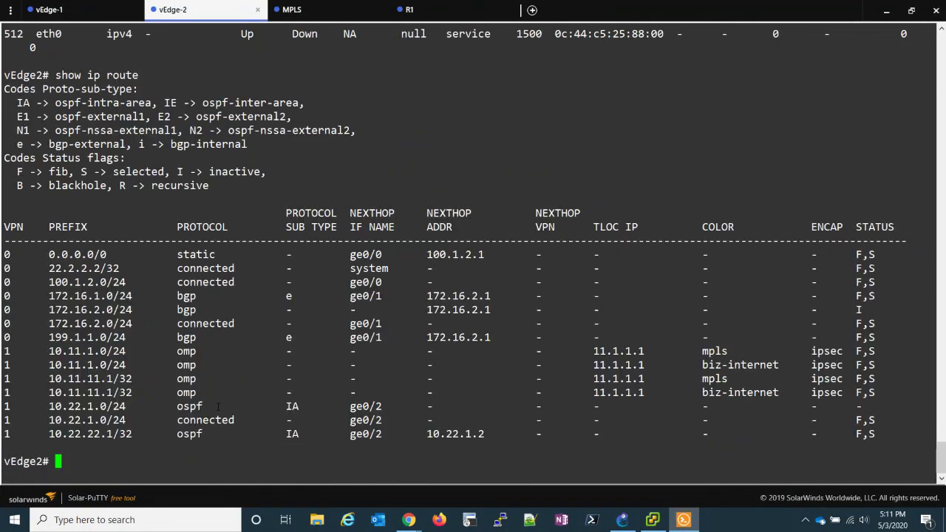
{"action": "key", "text": "Return"}
{"action": "key", "text": "Return"}
{"action": "key", "text": "Return"}
{"action": "key", "text": "Return"}
{"action": "type", "text": "show "}
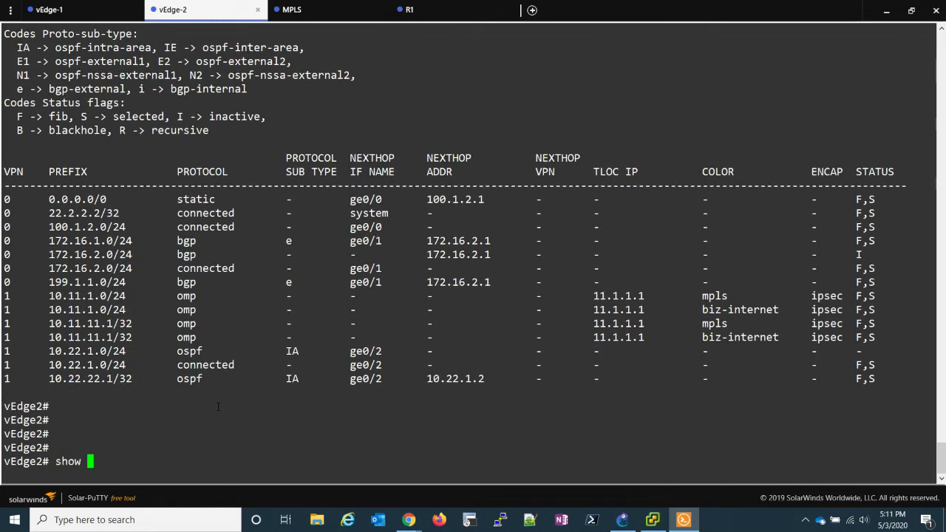
{"action": "type", "text": "con"}
{"action": "key", "text": "BackSpace"}
{"action": "key", "text": "BackSpace"}
{"action": "key", "text": "BackSpace"}
{"action": "type", "text": "omp"}
{"action": "key", "text": "BackSpace"}
{"action": "key", "text": "BackSpace"}
{"action": "key", "text": "BackSpace"}
{"action": "type", "text": "bdf"}
{"action": "key", "text": "Return"}
{"action": "key", "text": "BackSpace"}
{"action": "key", "text": "BackSpace"}
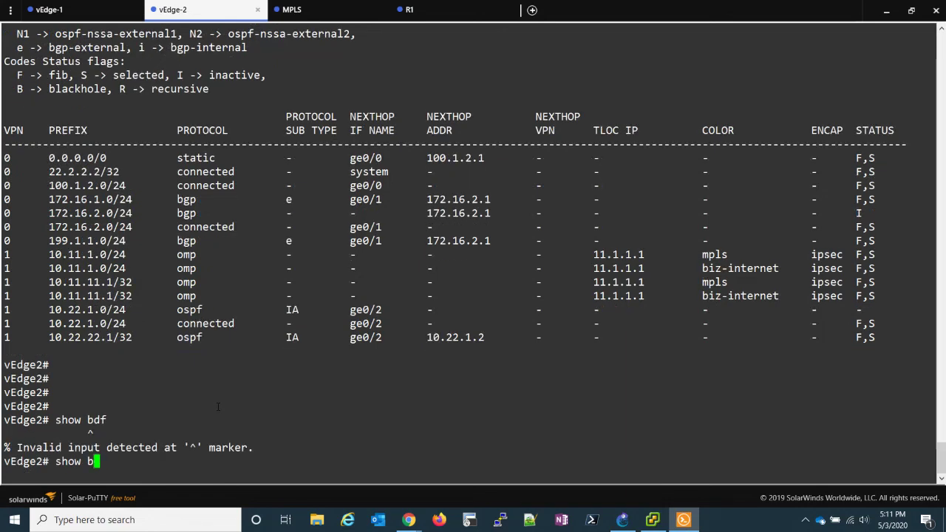
Step: List the available show bfd options and display vEdge2's BFD sessions with show bfd sessions
{"action": "type", "text": "fd ?"}
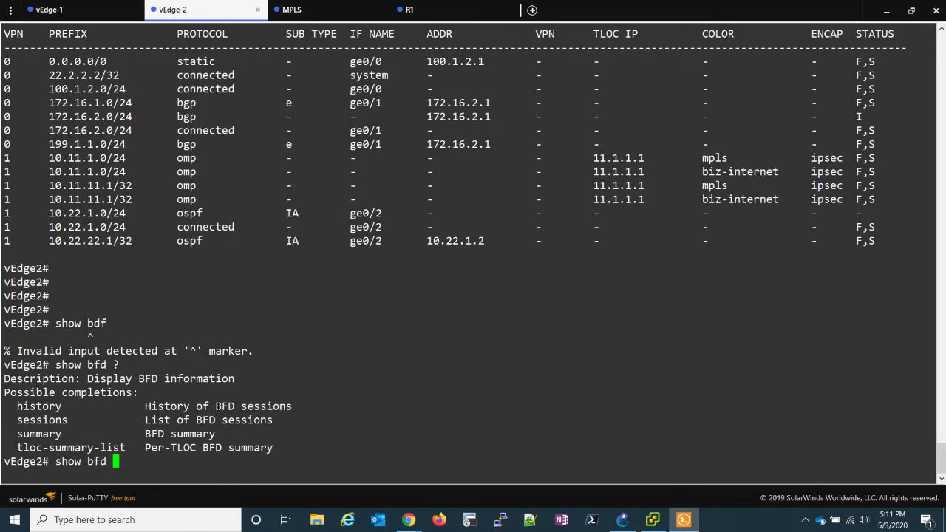
{"action": "type", "text": "sessions ?"}
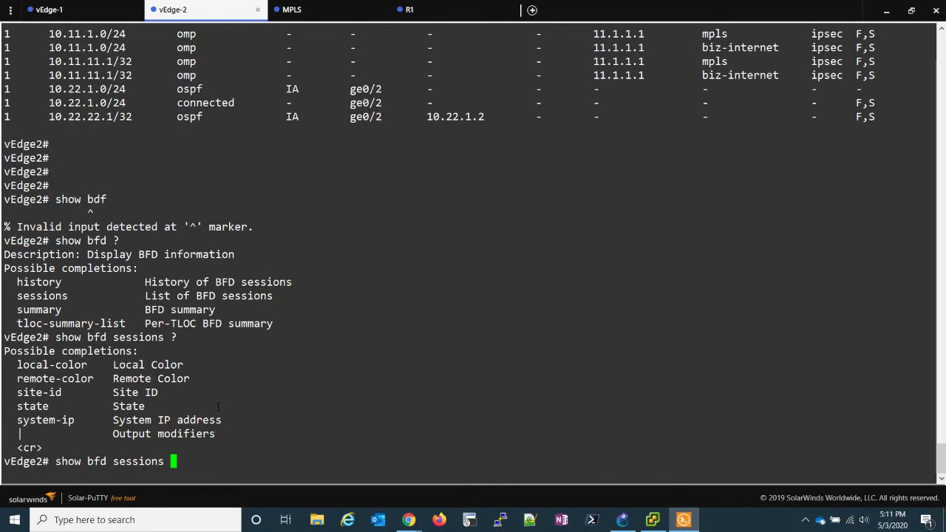
{"action": "key", "text": "Return"}
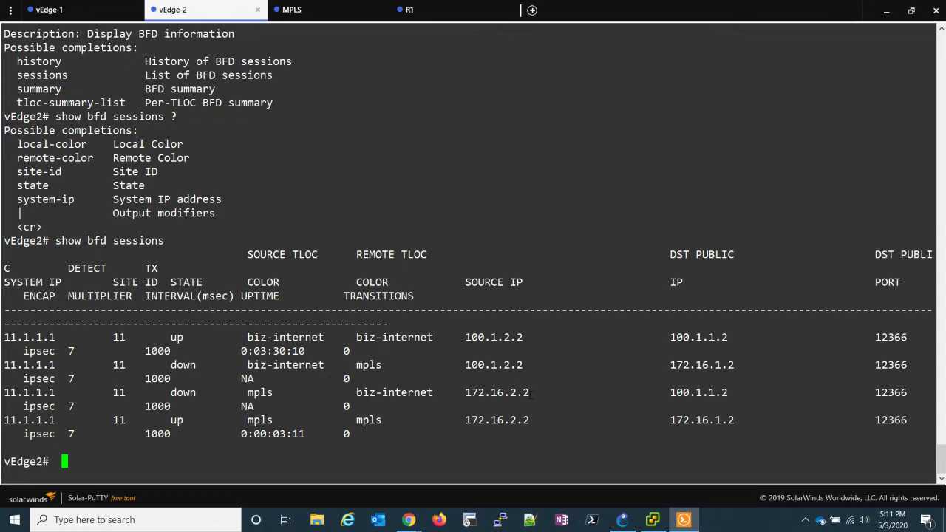
Step: Examine the source IPs and the source and remote TLOC colors of the mpls sessions in the BFD output
{"action": "mouse_move", "coordinate": [529, 394]}
{"action": "left_mouse_down"}
{"action": "mouse_move", "coordinate": [466, 394]}
{"action": "mouse_move", "coordinate": [530, 394]}
{"action": "left_mouse_up"}
{"action": "left_click_drag", "start_coordinate": [465, 420], "coordinate": [529, 420]}
{"action": "left_click", "coordinate": [362, 408]}
{"action": "left_click_drag", "start_coordinate": [278, 420], "coordinate": [246, 420]}
{"action": "left_click_drag", "start_coordinate": [350, 420], "coordinate": [389, 420]}
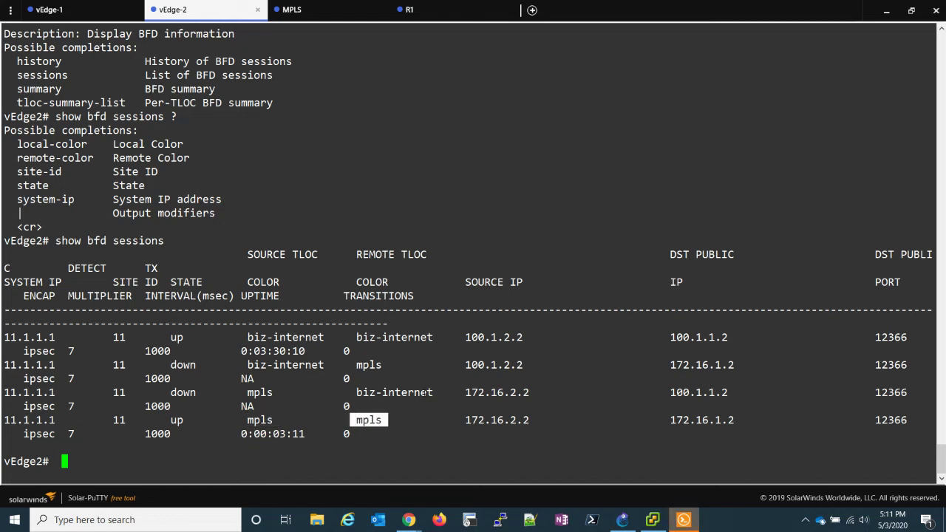
{"action": "left_click_drag", "start_coordinate": [439, 393], "coordinate": [357, 392]}
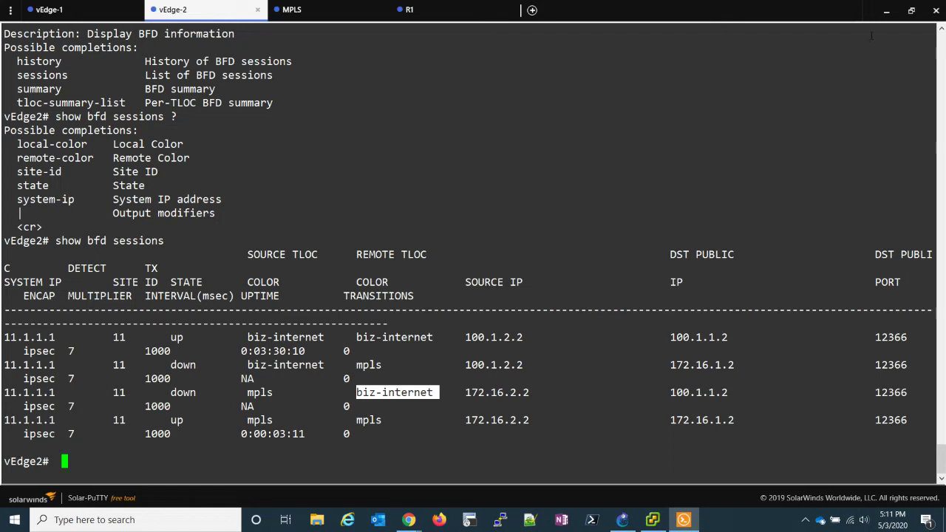
Step: Review R1's trace output again, then the flow simulation paths in vManage and the lab topology in GNS3
{"action": "left_click", "coordinate": [410, 10]}
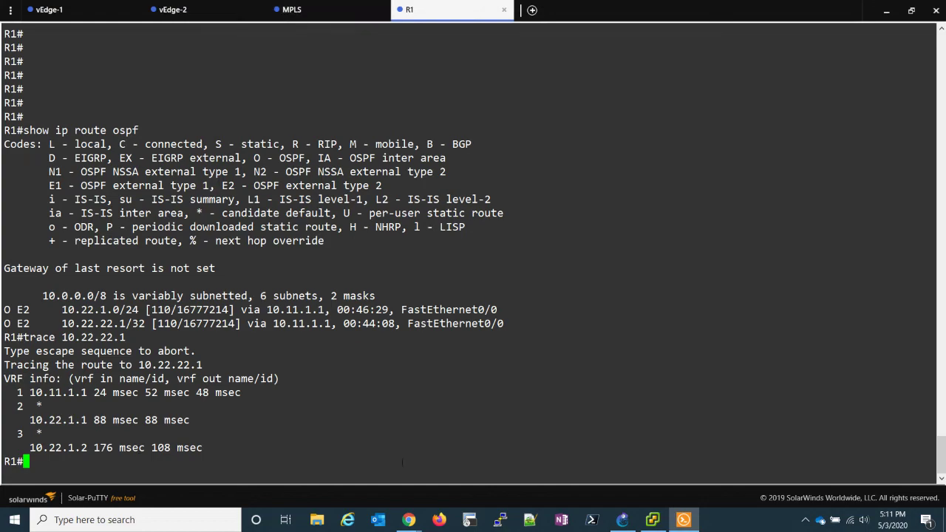
{"action": "left_click", "coordinate": [346, 448]}
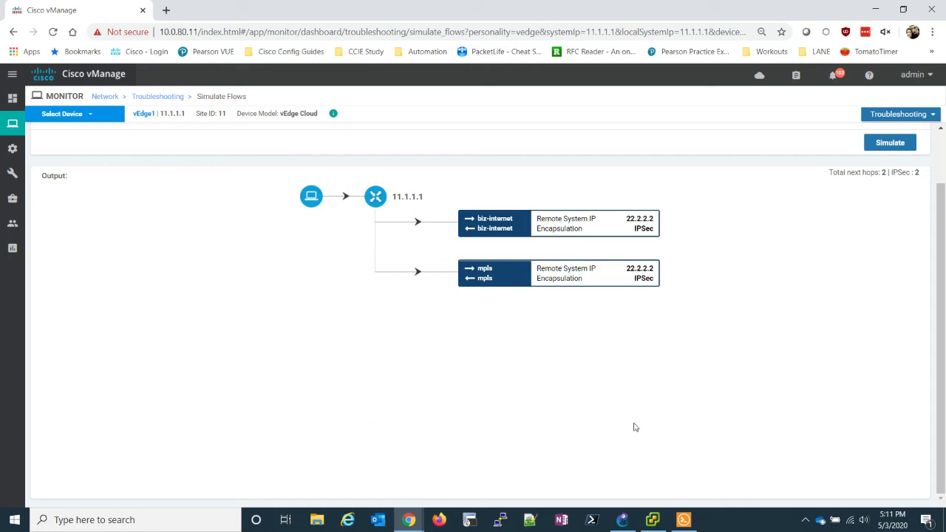
{"action": "left_click", "coordinate": [625, 519]}
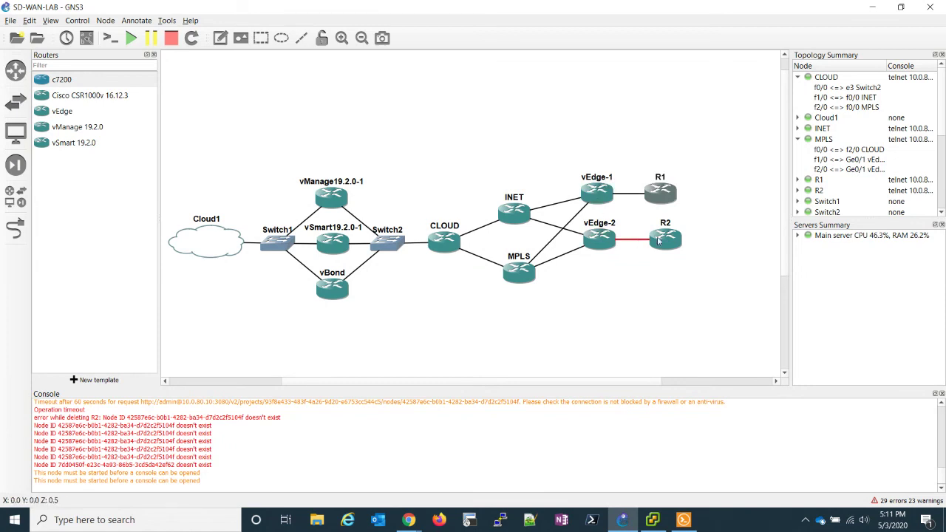